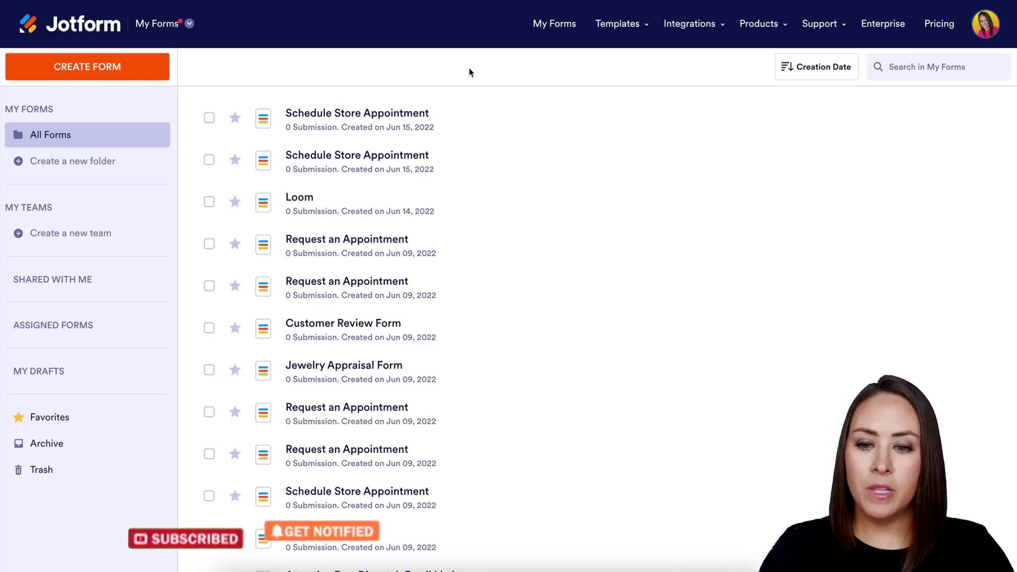
Switch from My Forms to My Apps and start creating a new app
{"action": "left_click", "coordinate": [178, 25]}
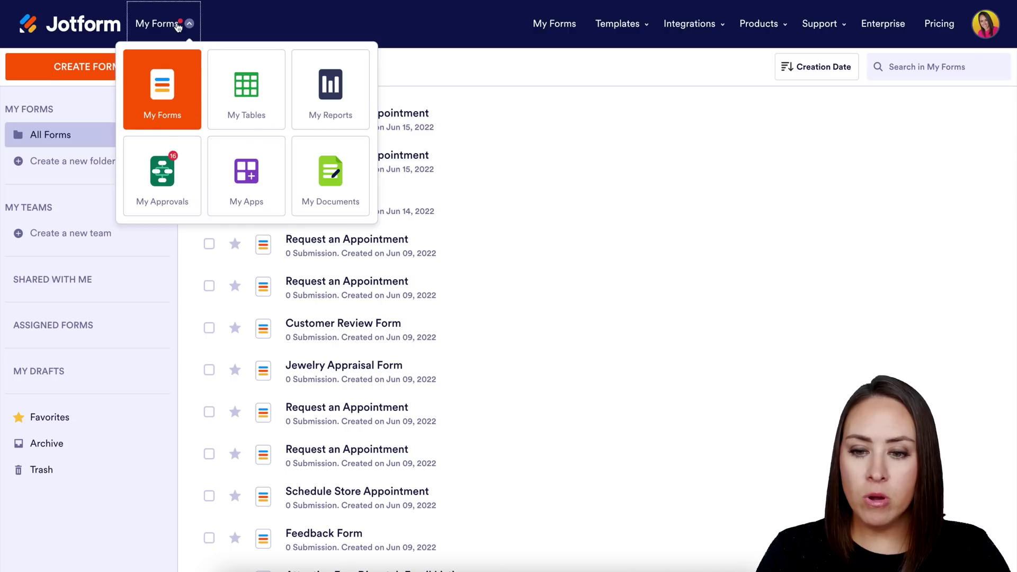
{"action": "left_click", "coordinate": [252, 191]}
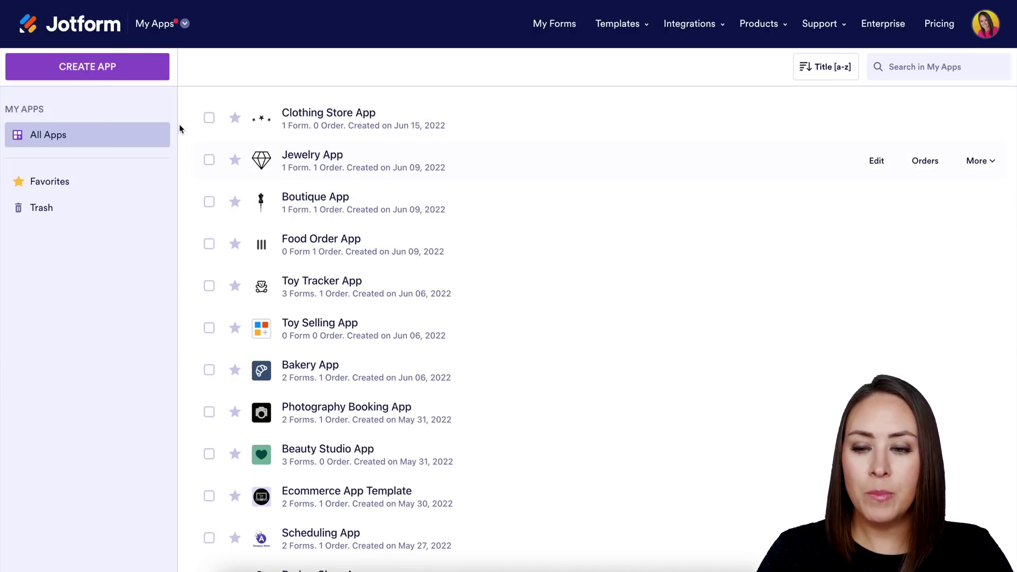
{"action": "left_click", "coordinate": [115, 72]}
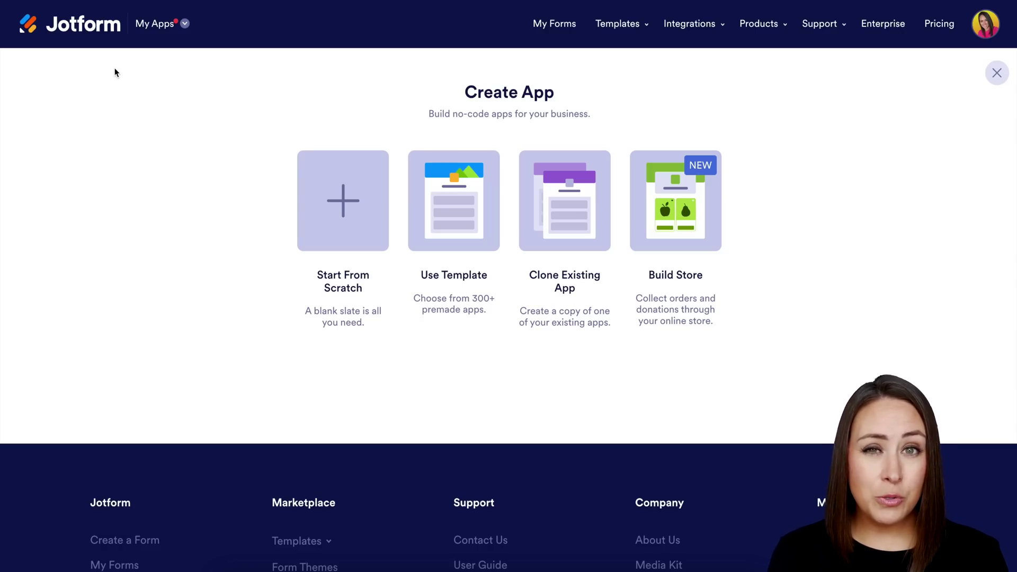
Search templates for 'apparel' and create an app from the Clothing Store App template
{"action": "left_click", "coordinate": [459, 210]}
{"action": "left_click", "coordinate": [419, 155]}
{"action": "type", "text": "apparel"}
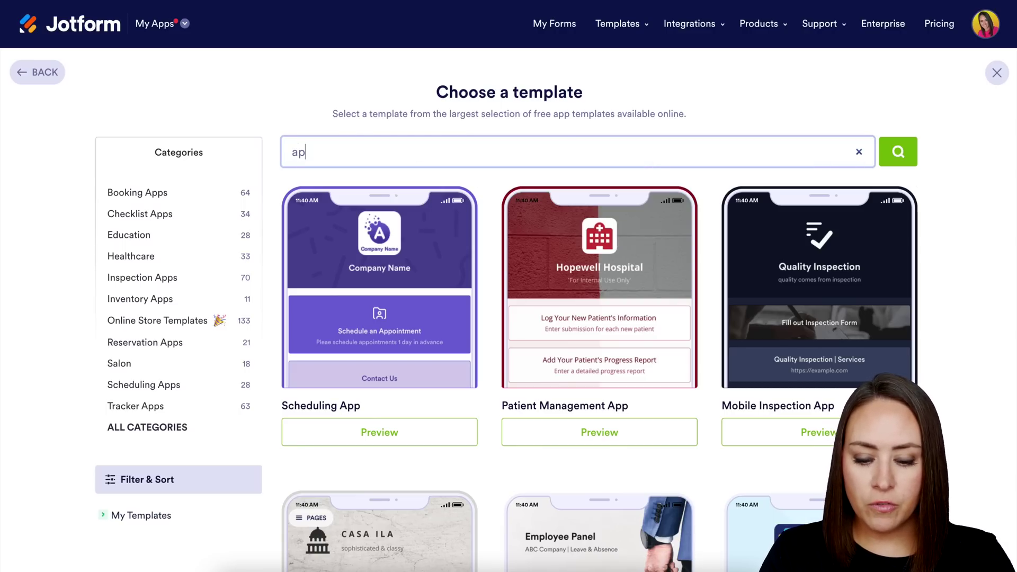
{"action": "key", "text": "Return"}
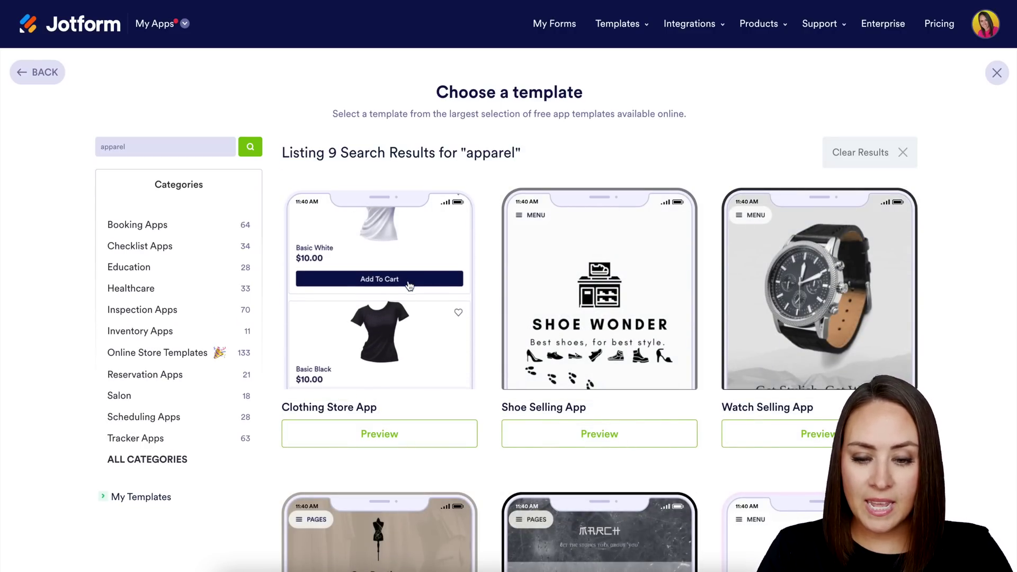
{"action": "left_click", "coordinate": [407, 280]}
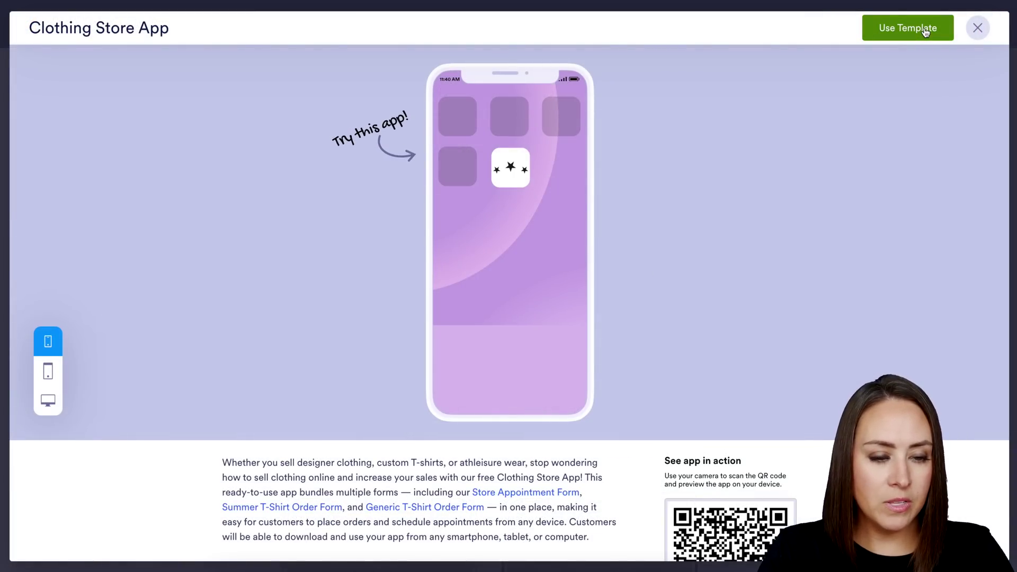
{"action": "left_click", "coordinate": [907, 27]}
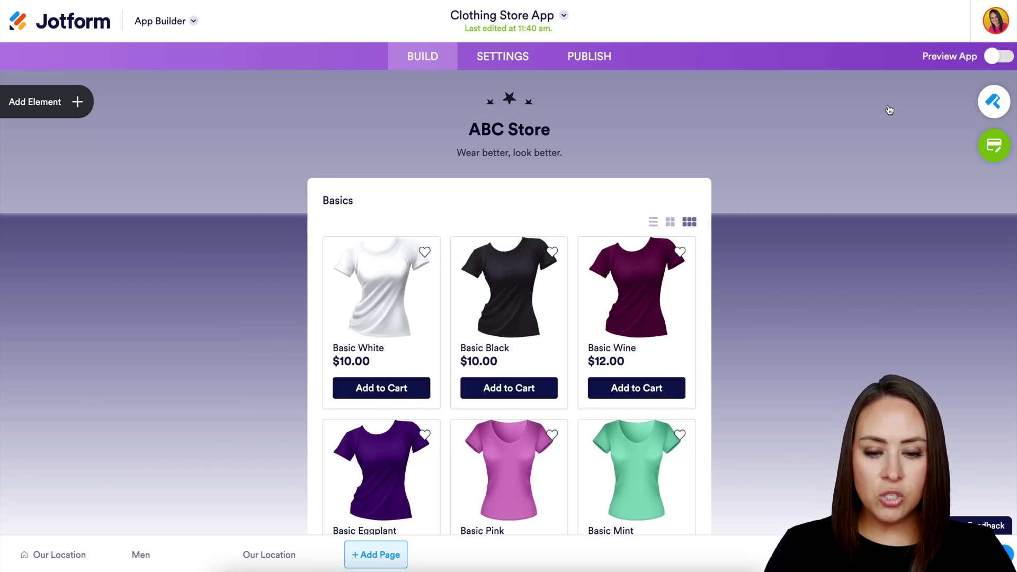
Scroll through the new Clothing Store App, then go back to My Apps
{"action": "scroll", "coordinate": [828, 378], "scroll_direction": "down", "scroll_amount": 1}
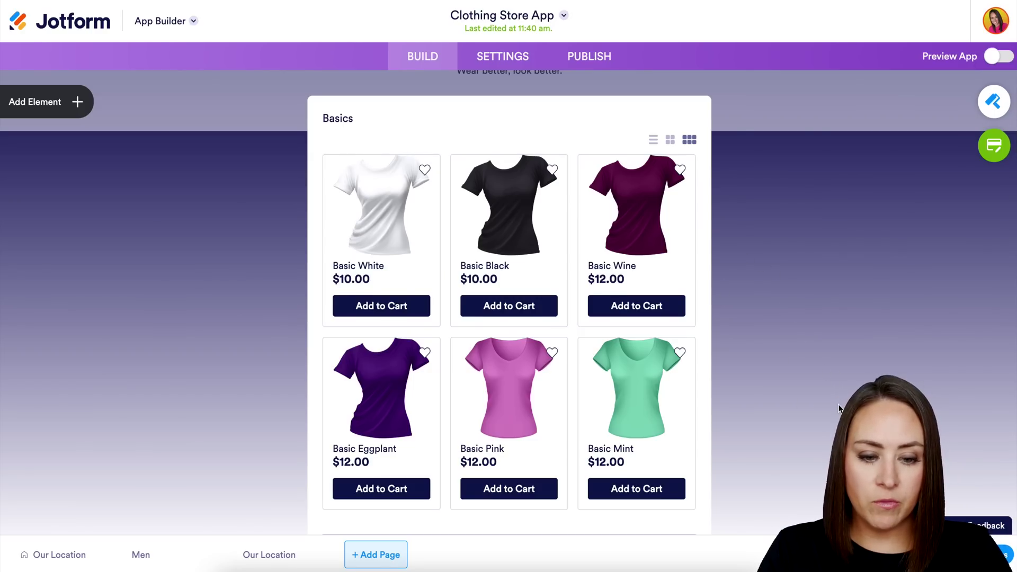
{"action": "scroll", "coordinate": [838, 408], "scroll_direction": "down", "scroll_amount": 5}
{"action": "scroll", "coordinate": [838, 409], "scroll_direction": "up", "scroll_amount": 6}
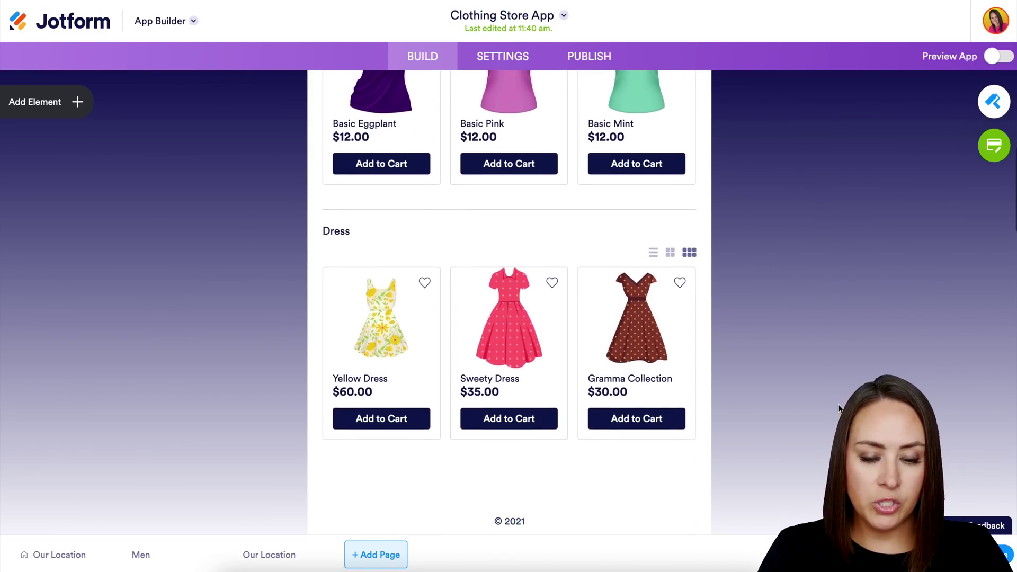
{"action": "scroll", "coordinate": [838, 408], "scroll_direction": "up", "scroll_amount": 1}
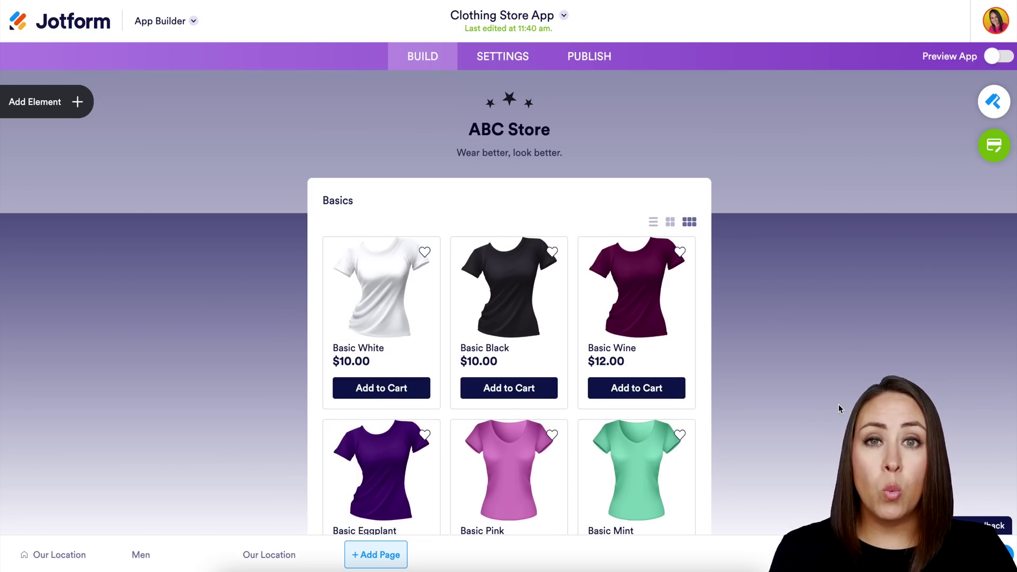
{"action": "left_click", "coordinate": [151, 22]}
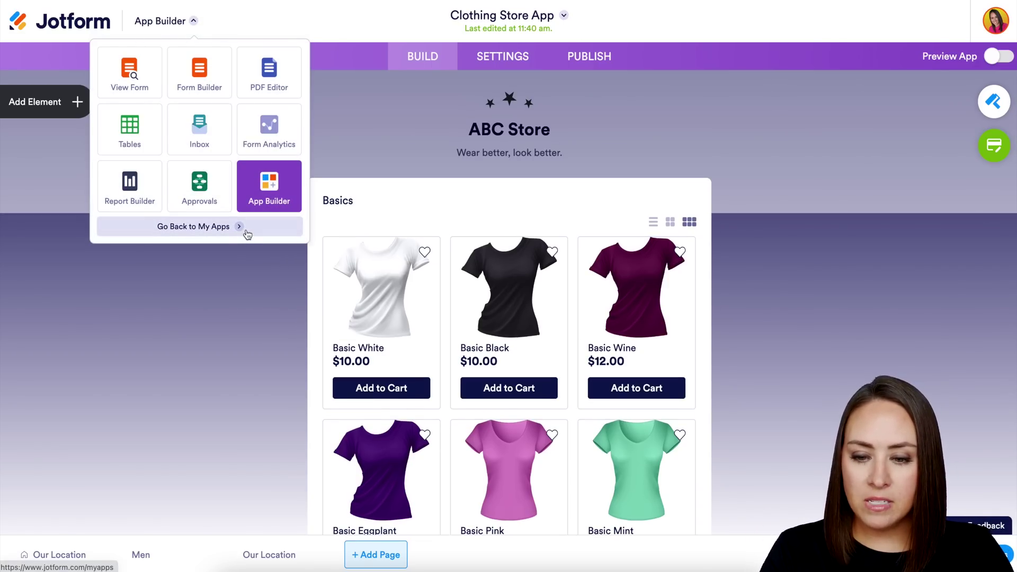
{"action": "left_click", "coordinate": [246, 230]}
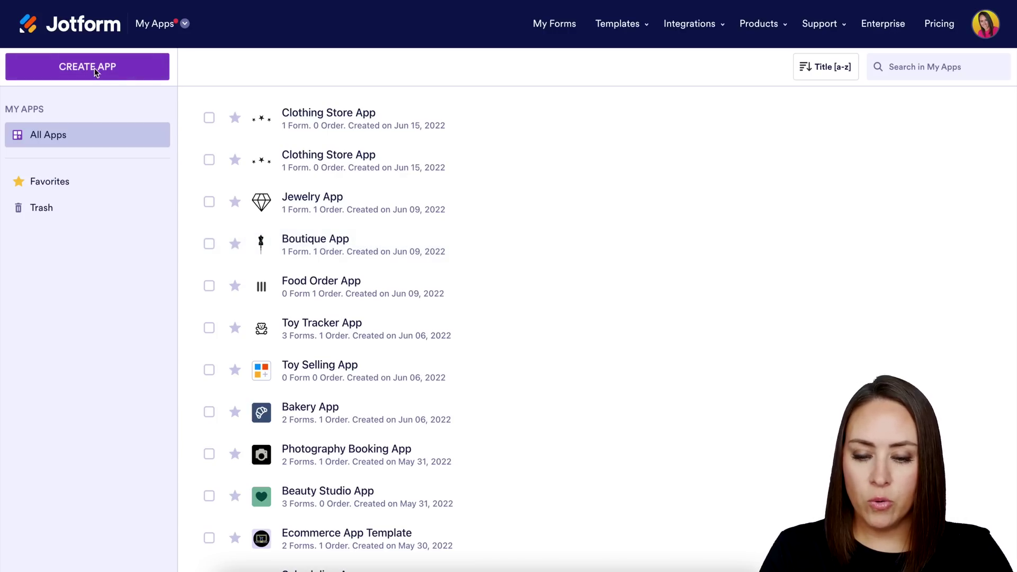
Start a blank app from scratch and add a Product List element
{"action": "left_click", "coordinate": [114, 67]}
{"action": "left_click", "coordinate": [325, 210]}
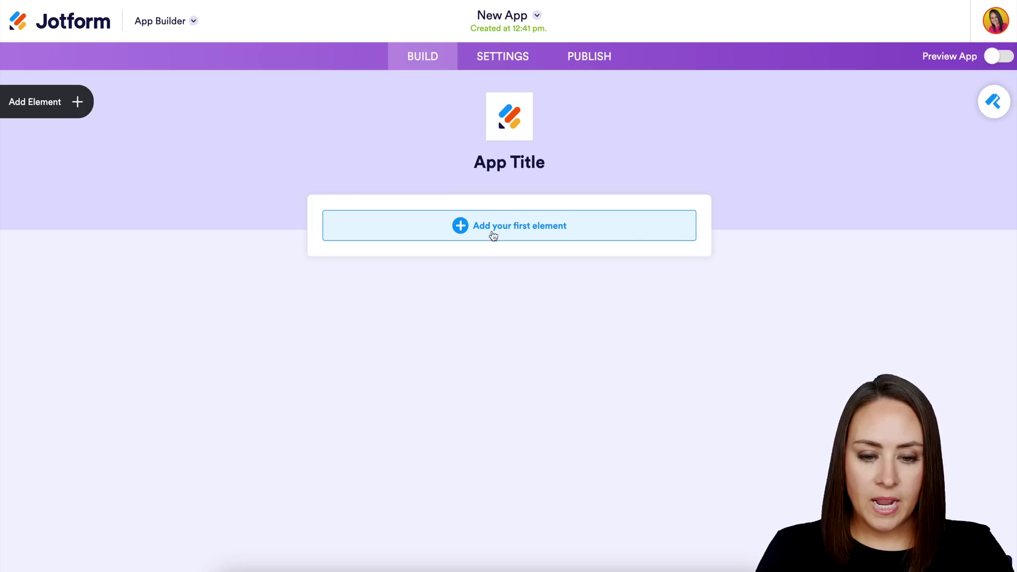
{"action": "left_click", "coordinate": [492, 235]}
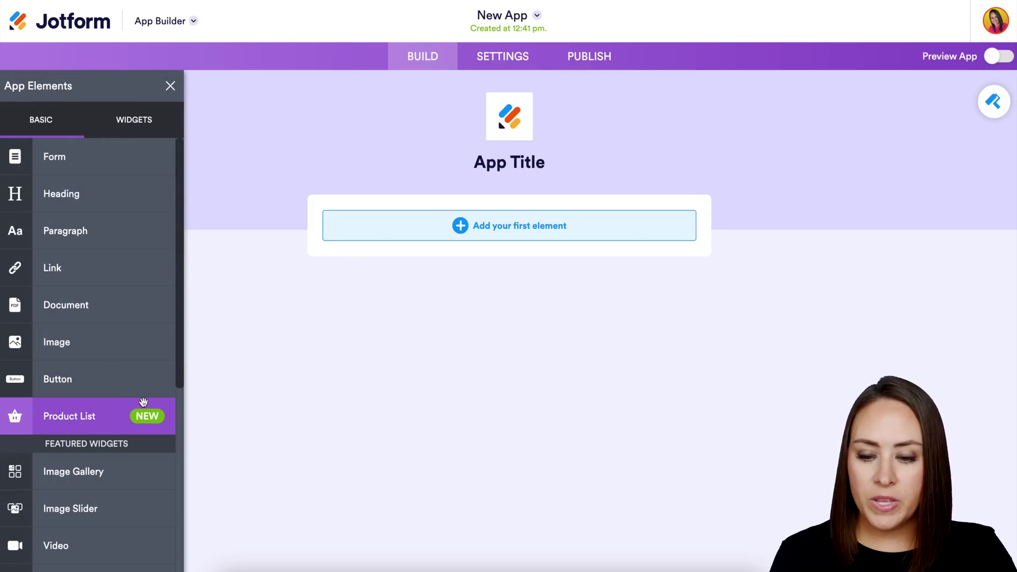
{"action": "left_click", "coordinate": [70, 417]}
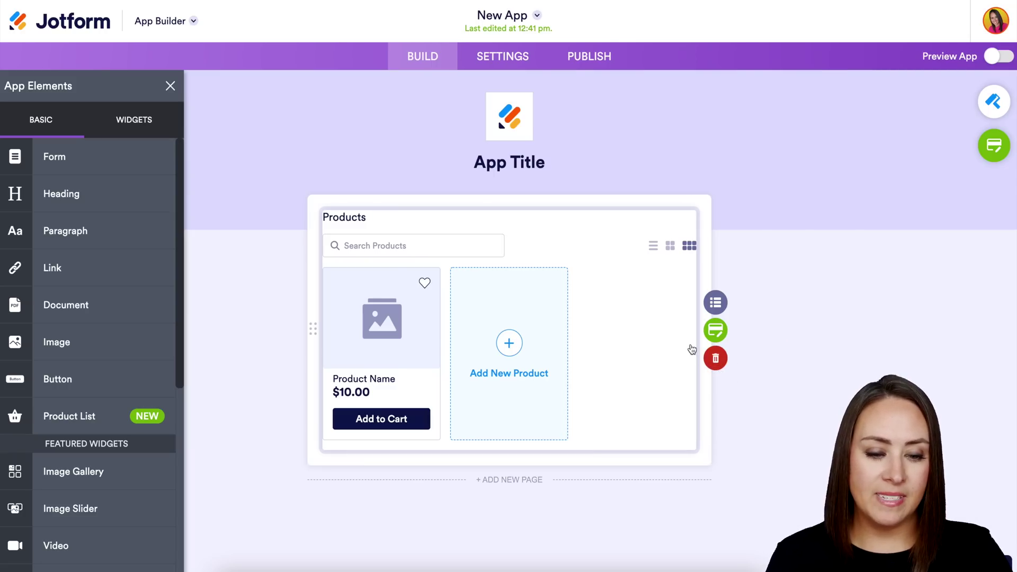
Rename the product list from Products to Shirts
{"action": "left_click", "coordinate": [721, 306]}
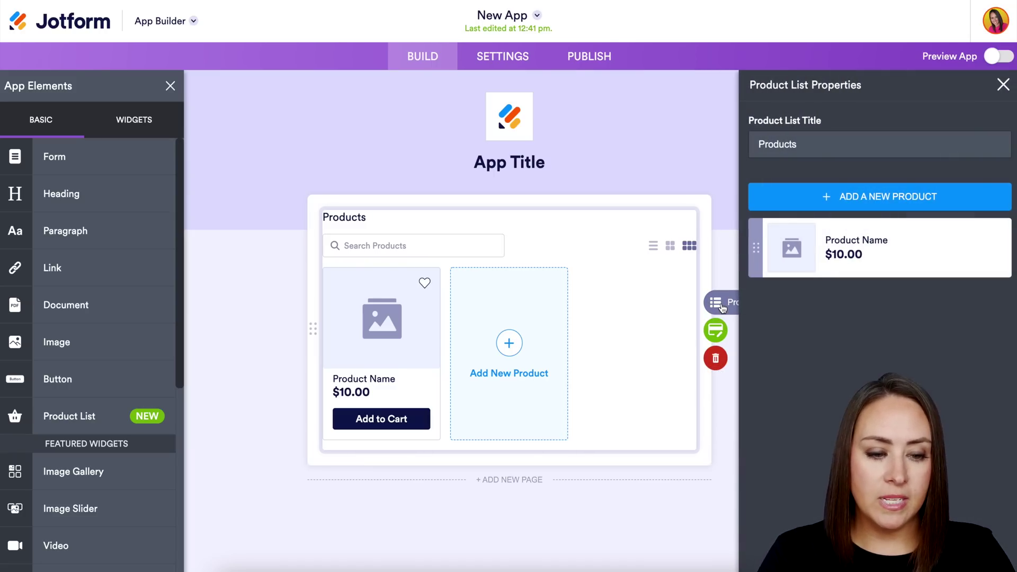
{"action": "double_click", "coordinate": [785, 143]}
{"action": "type", "text": "Shirts"}
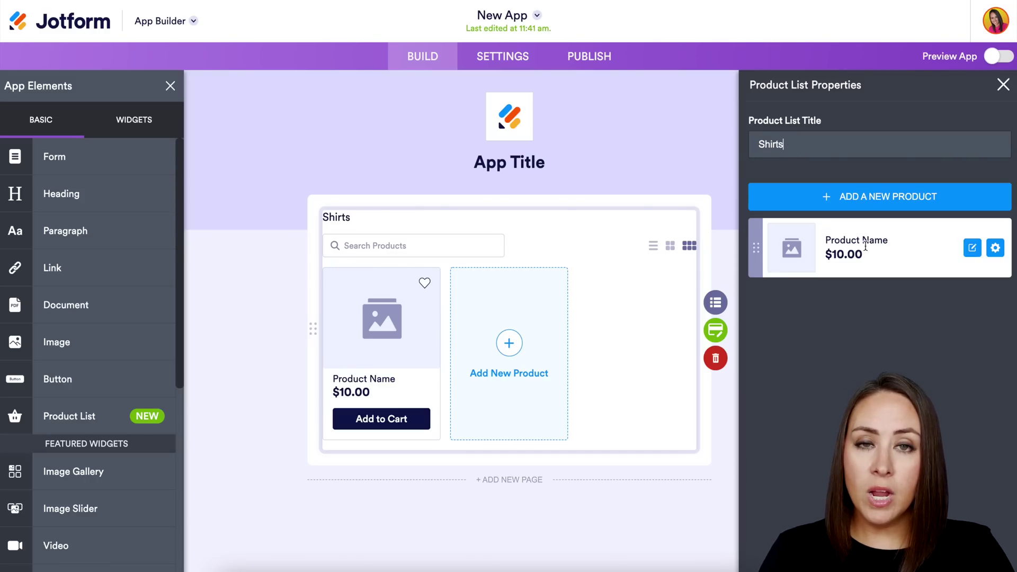
Add a new product named Woman's T-Shirt to the Shirts list
{"action": "left_click", "coordinate": [996, 248]}
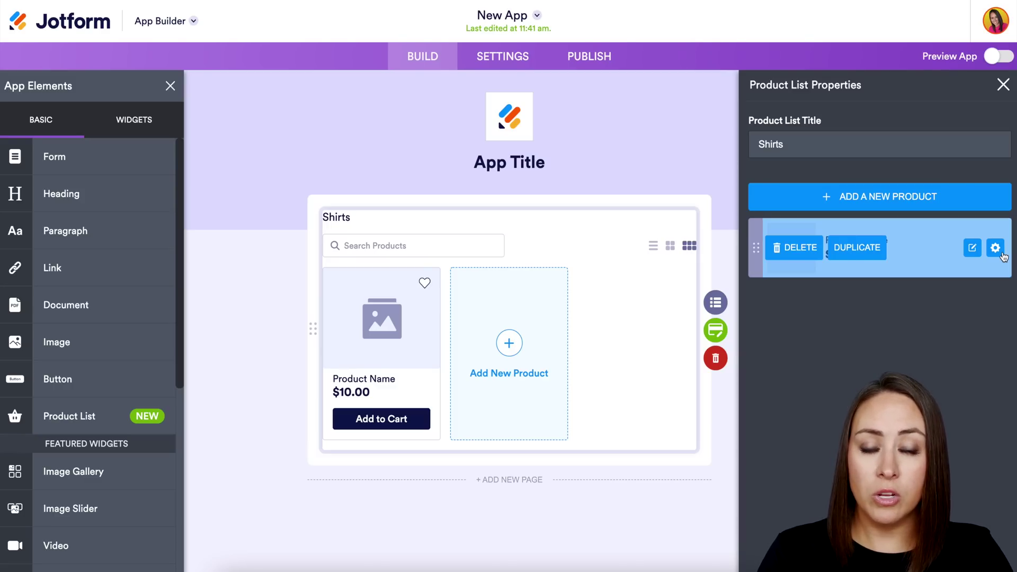
{"action": "left_click", "coordinate": [789, 250]}
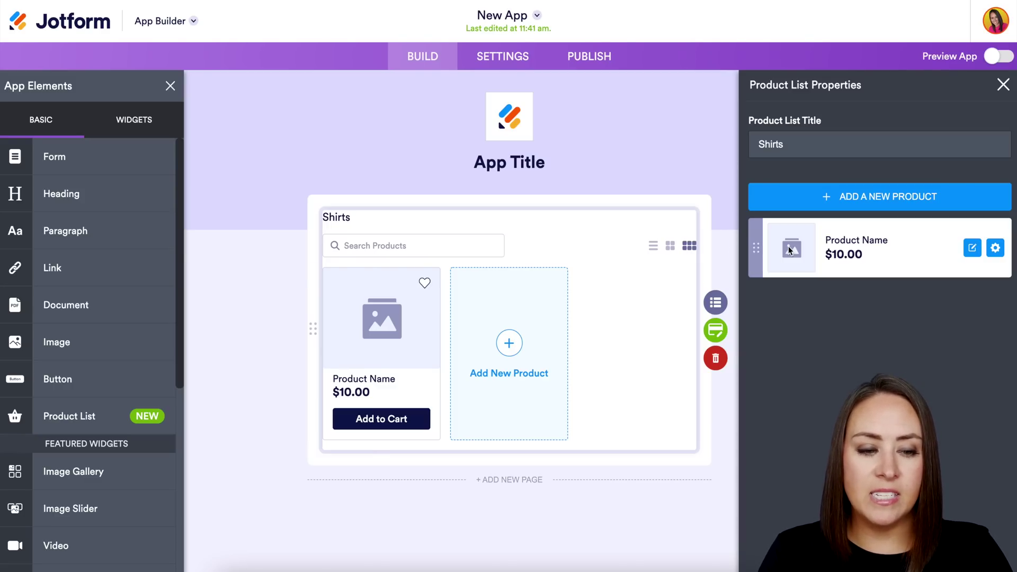
{"action": "left_click", "coordinate": [879, 204]}
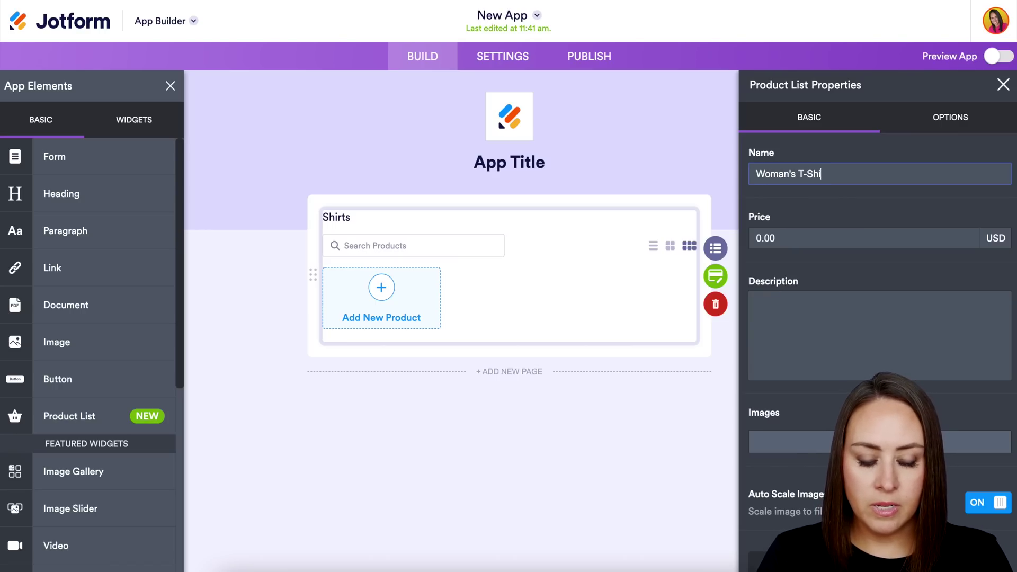
{"action": "type", "text": "rt"}
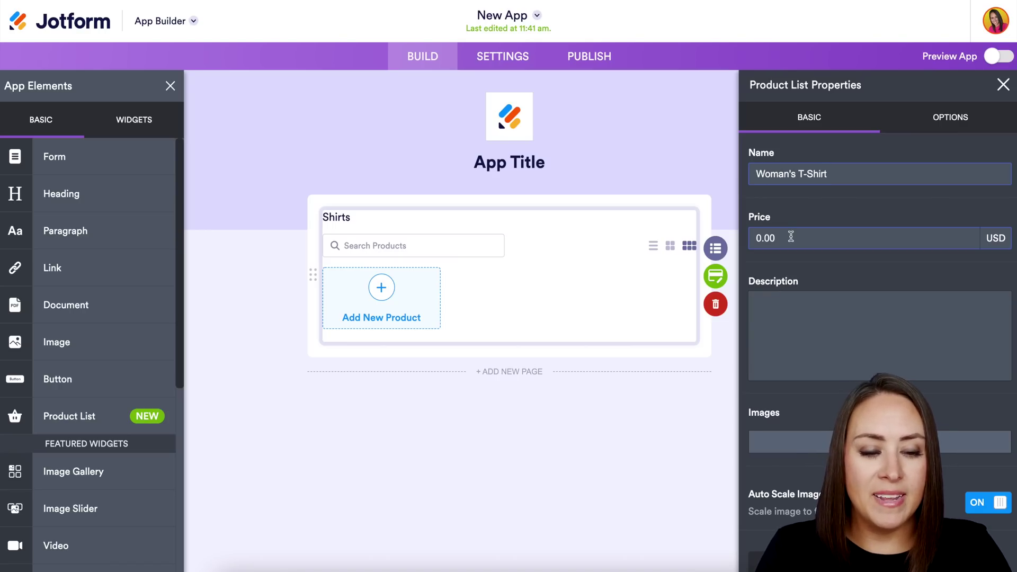
{"action": "scroll", "coordinate": [796, 363], "scroll_direction": "down", "scroll_amount": 1}
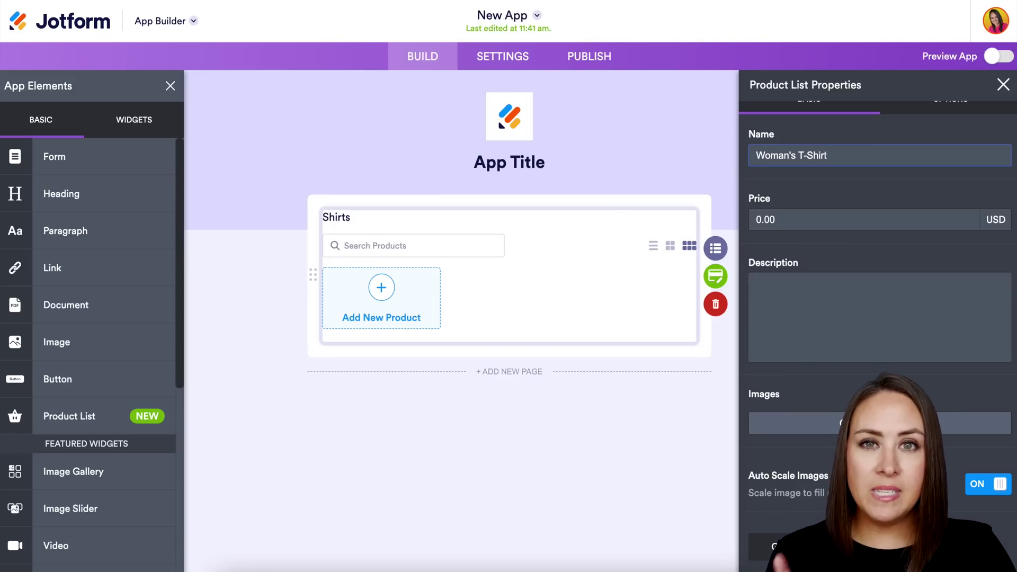
{"action": "scroll", "coordinate": [879, 265], "scroll_direction": "up", "scroll_amount": 1}
Add a quantity selector with a maximum of 100 to the Woman's T-Shirt
{"action": "left_click", "coordinate": [973, 131]}
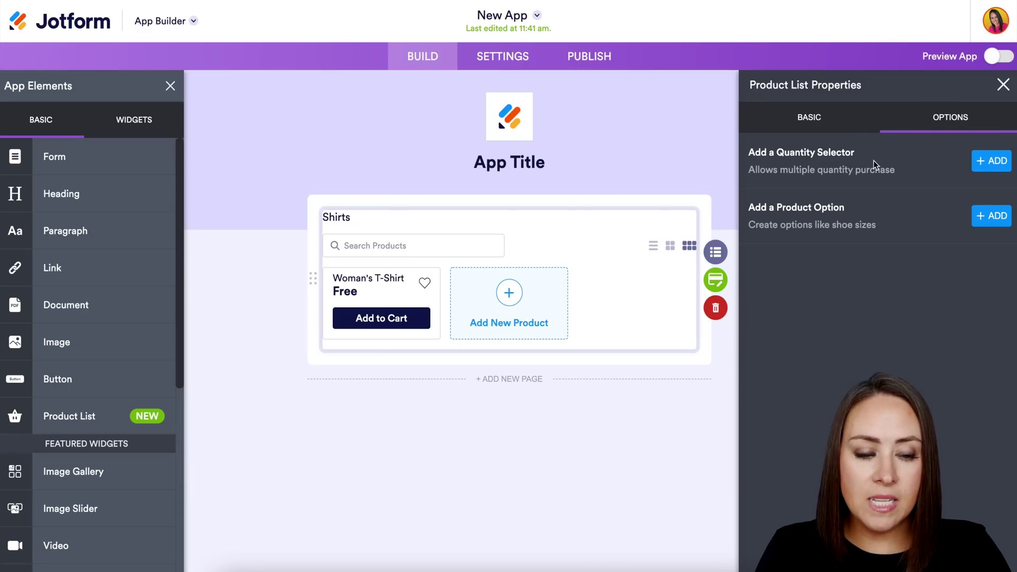
{"action": "left_click", "coordinate": [994, 163]}
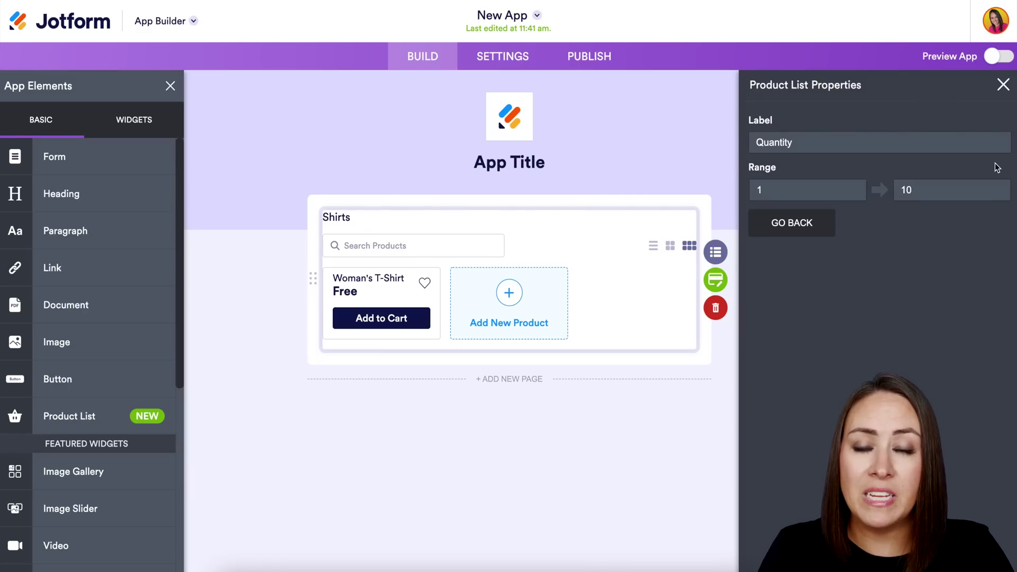
{"action": "left_click", "coordinate": [930, 194]}
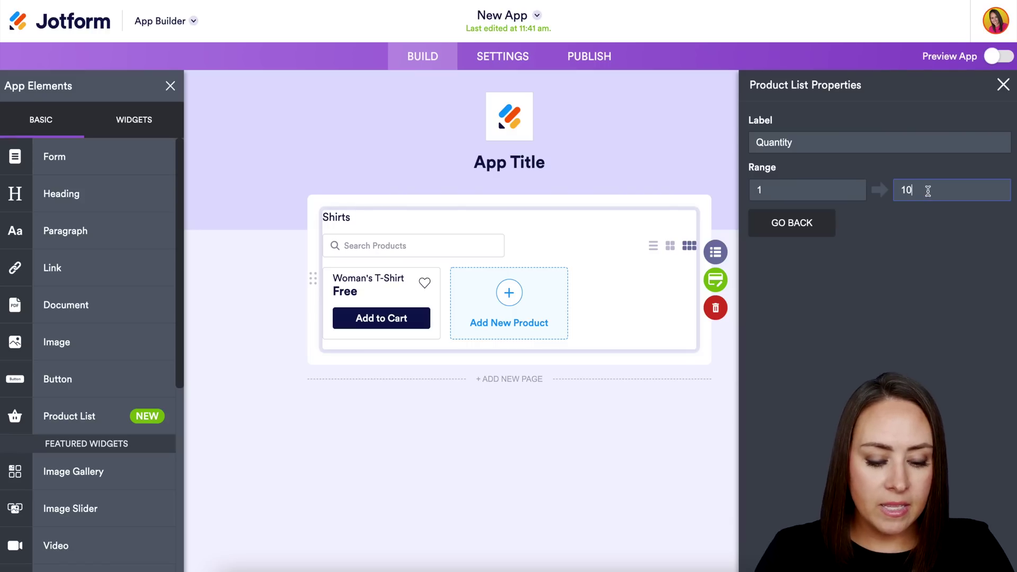
{"action": "left_click", "coordinate": [791, 223]}
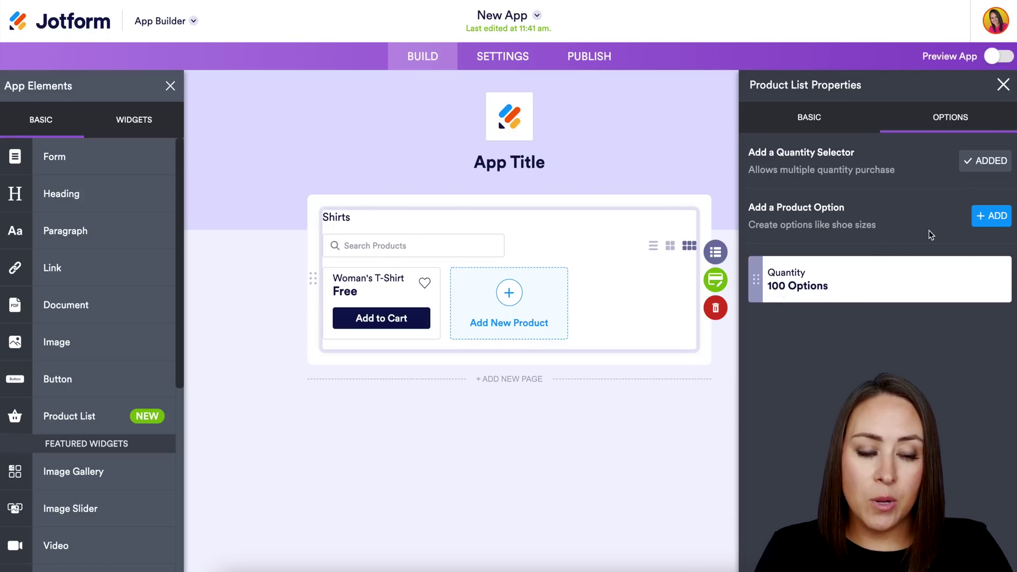
Add a product option labelled Color filled from the Color preset
{"action": "left_click", "coordinate": [980, 222]}
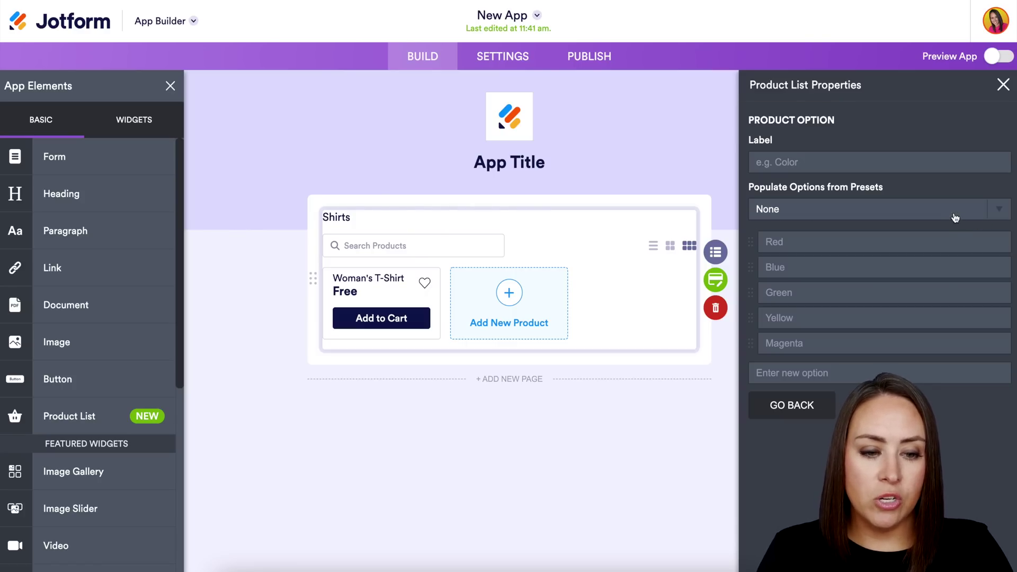
{"action": "left_click", "coordinate": [802, 162]}
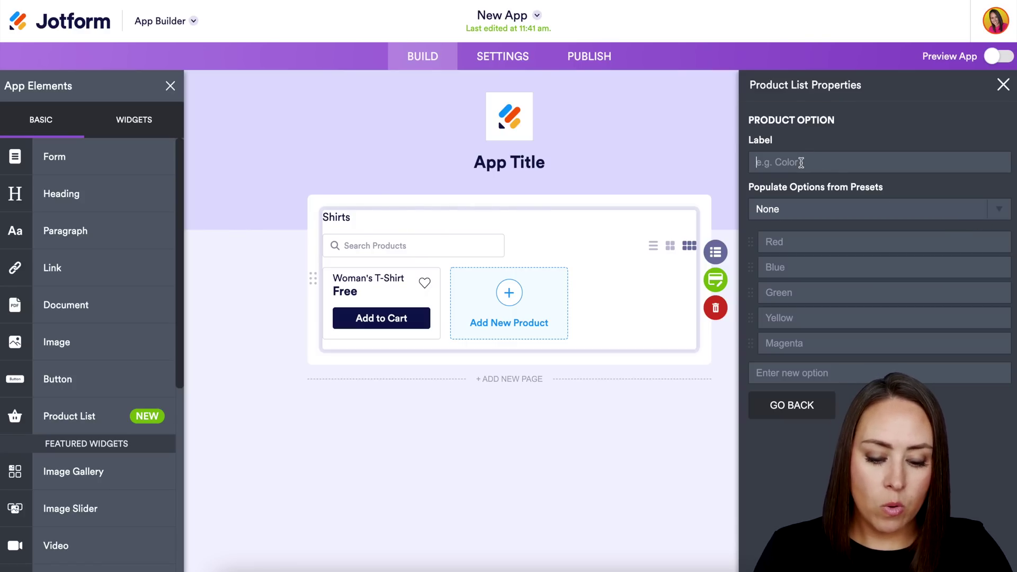
{"action": "type", "text": "C"}
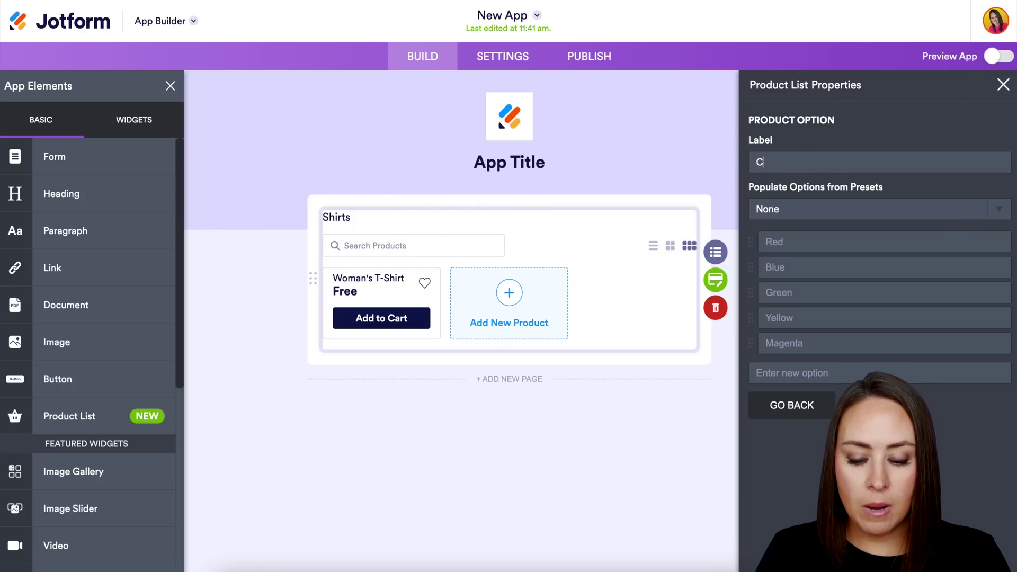
{"action": "type", "text": "olor"}
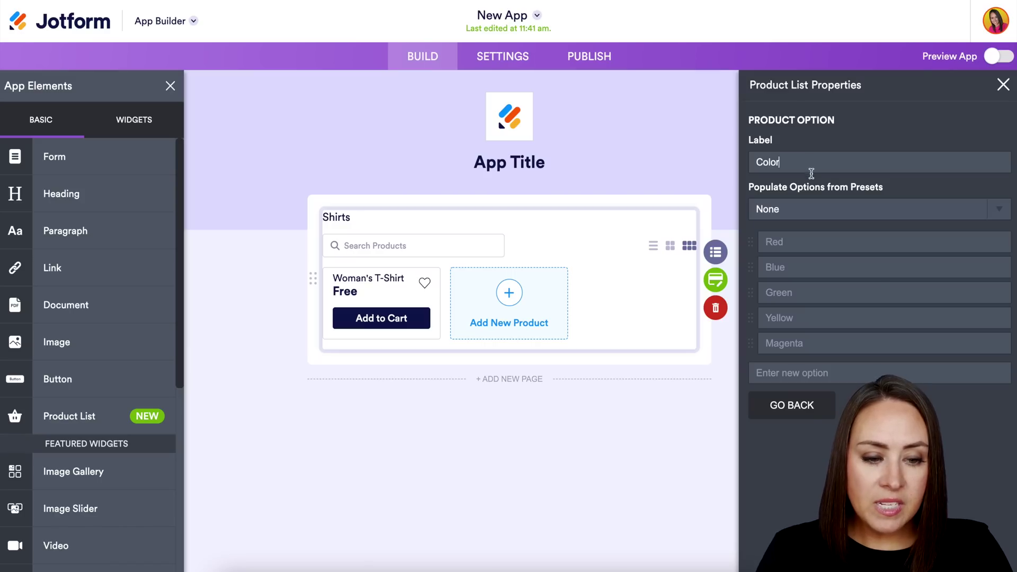
{"action": "left_click", "coordinate": [816, 212]}
{"action": "left_click", "coordinate": [794, 250]}
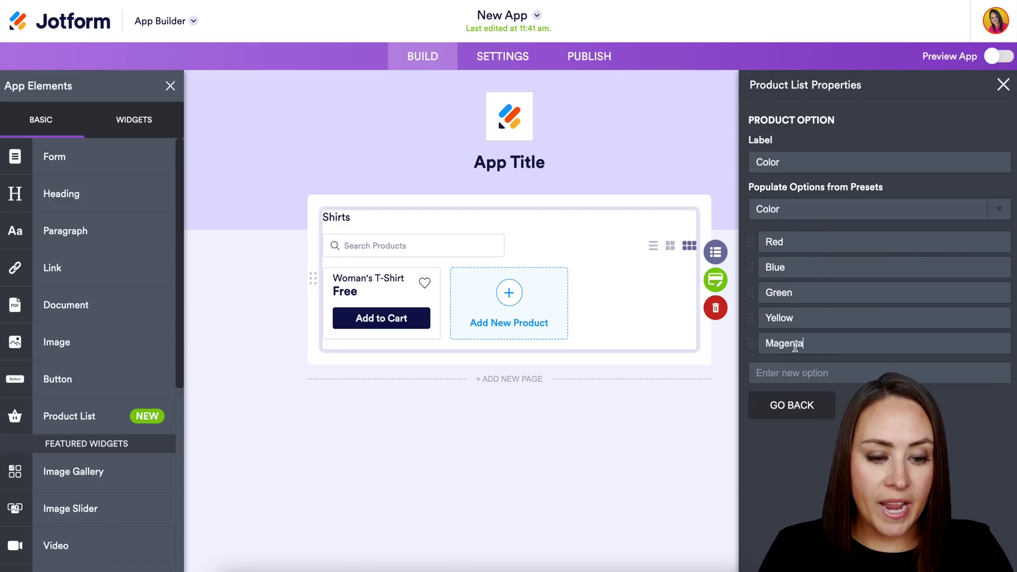
Edit the colors to Pink, Pale Yellow and Lime Green, and add Magenta
{"action": "left_click_drag", "start_coordinate": [806, 345], "coordinate": [768, 345]}
{"action": "type", "text": "Pink"}
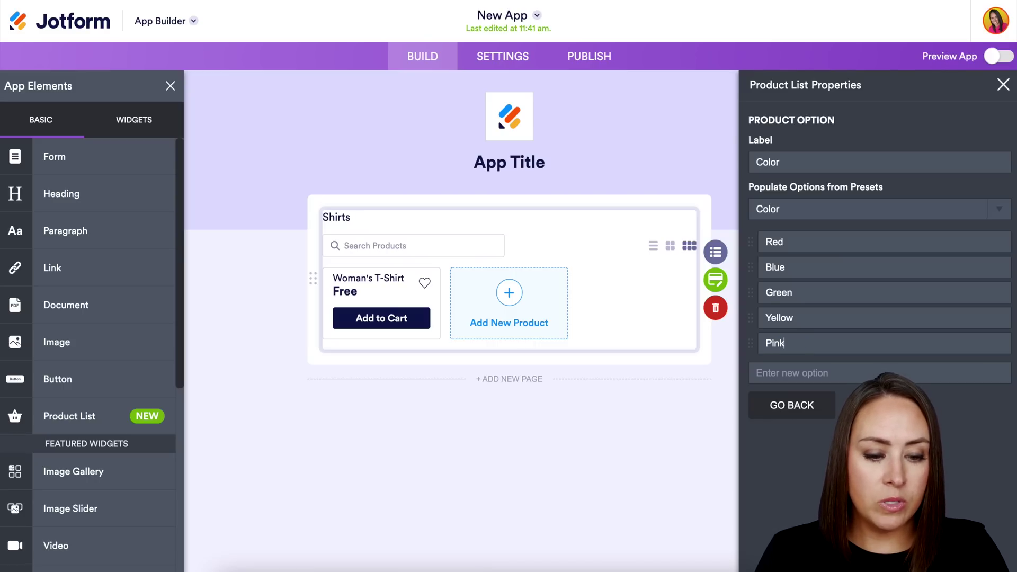
{"action": "left_click", "coordinate": [766, 318]}
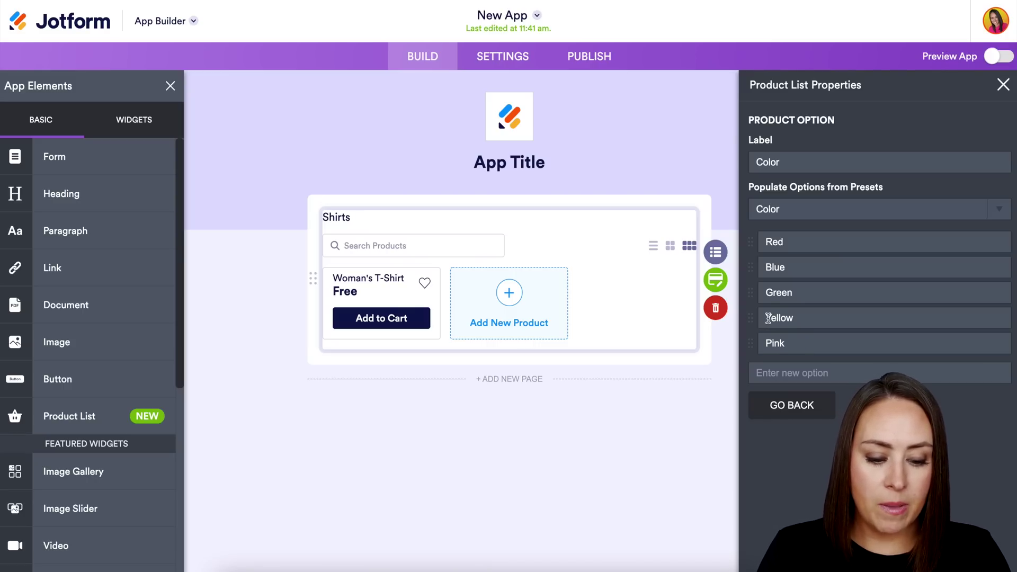
{"action": "type", "text": "Pale"}
{"action": "double_click", "coordinate": [768, 293]}
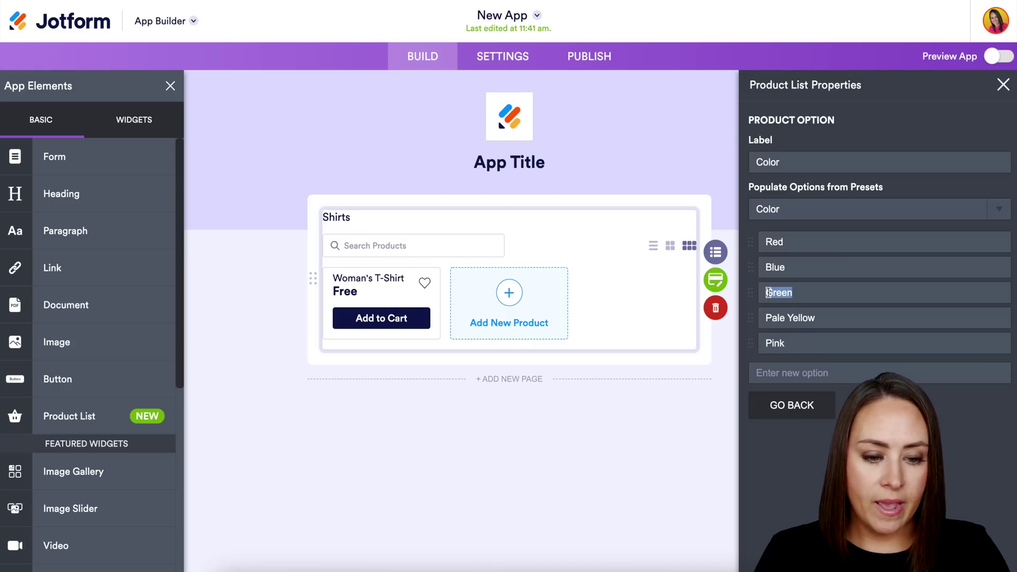
{"action": "left_click", "coordinate": [768, 293]}
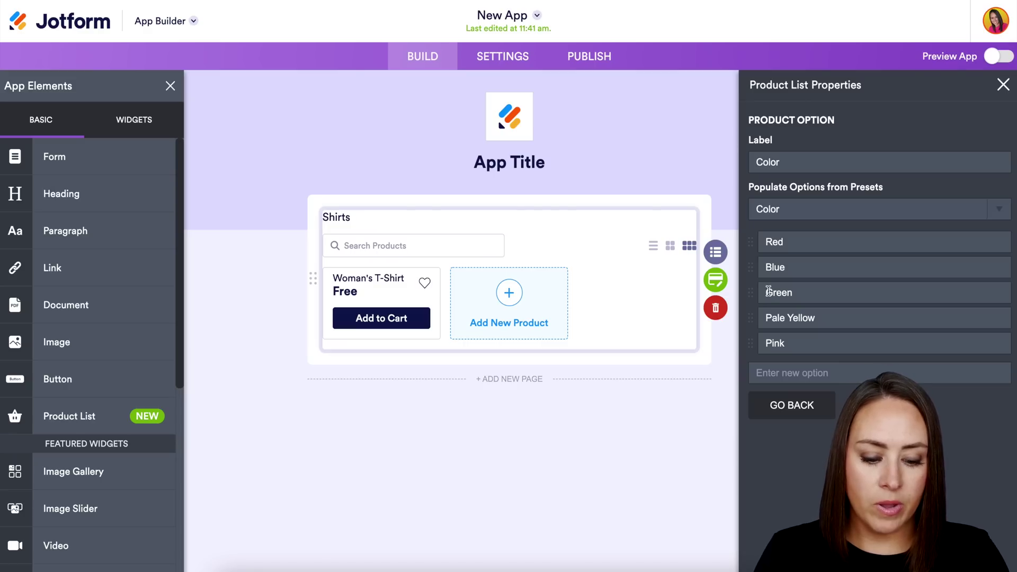
{"action": "type", "text": "Lime"}
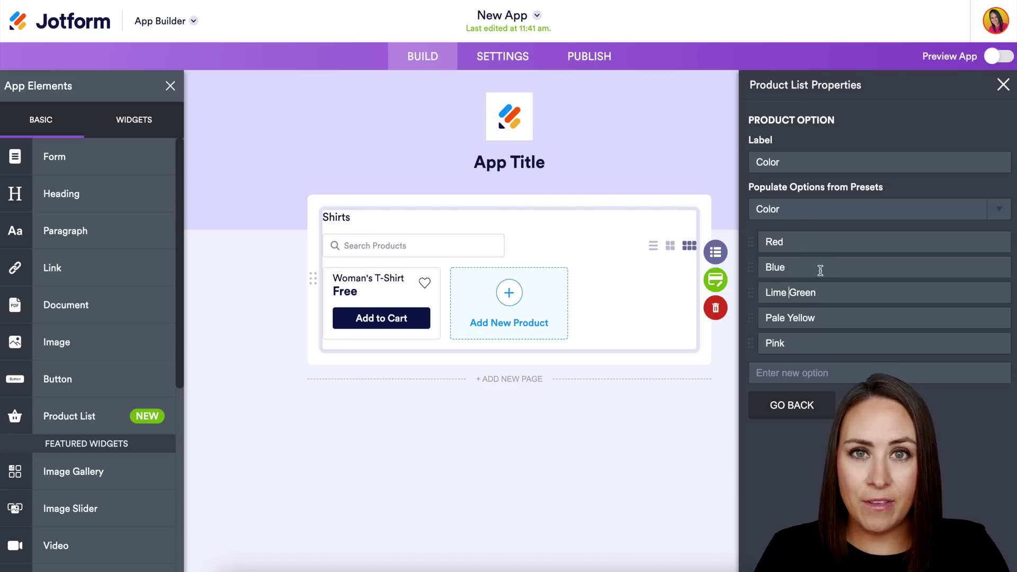
{"action": "left_click", "coordinate": [847, 373]}
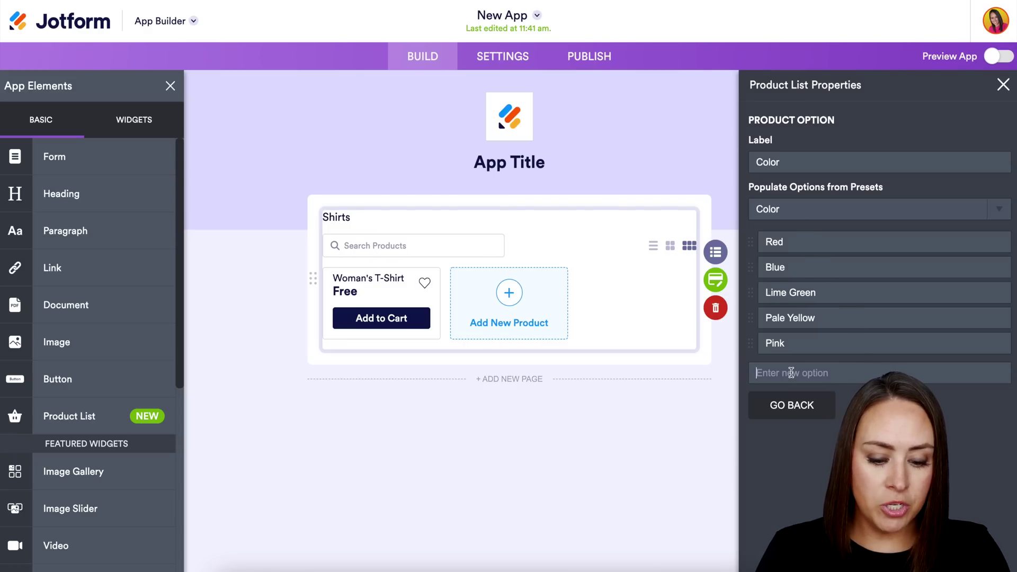
{"action": "type", "text": "Magenta"}
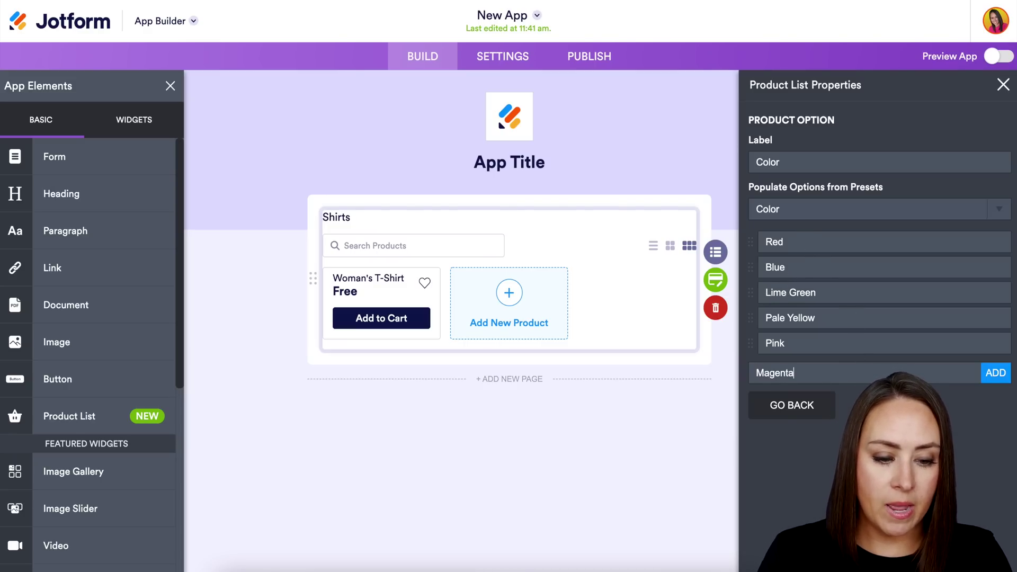
{"action": "left_click", "coordinate": [995, 373]}
{"action": "left_click", "coordinate": [791, 432]}
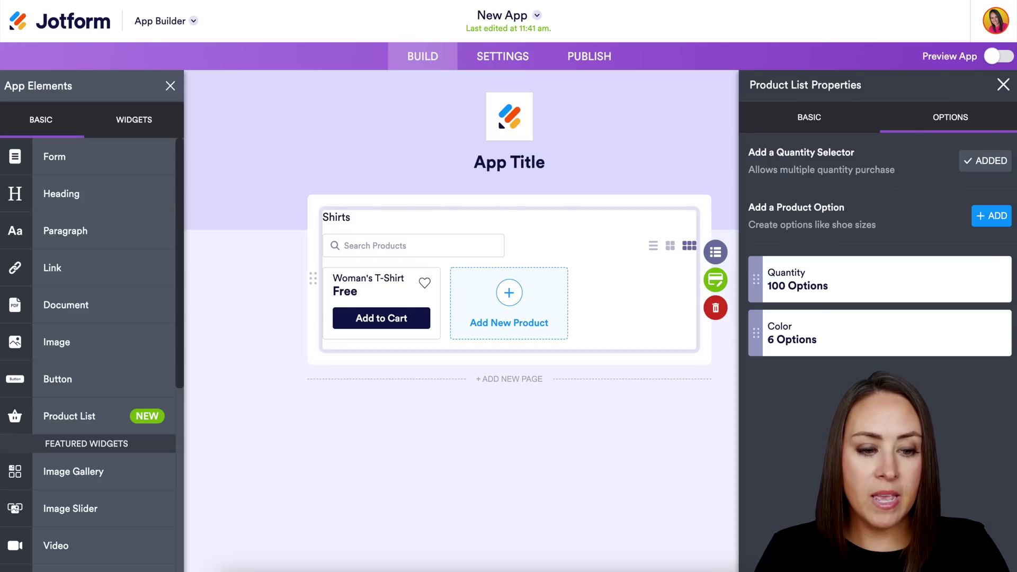
Add a Size option from the T-Shirt Size preset, plus an extra XXXXL size
{"action": "left_click", "coordinate": [998, 223]}
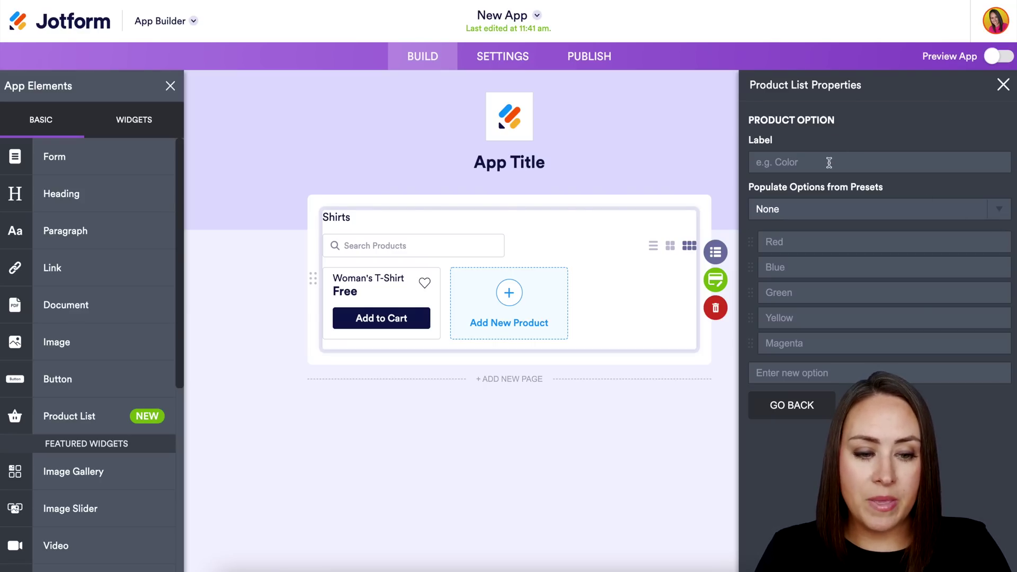
{"action": "type", "text": "Size"}
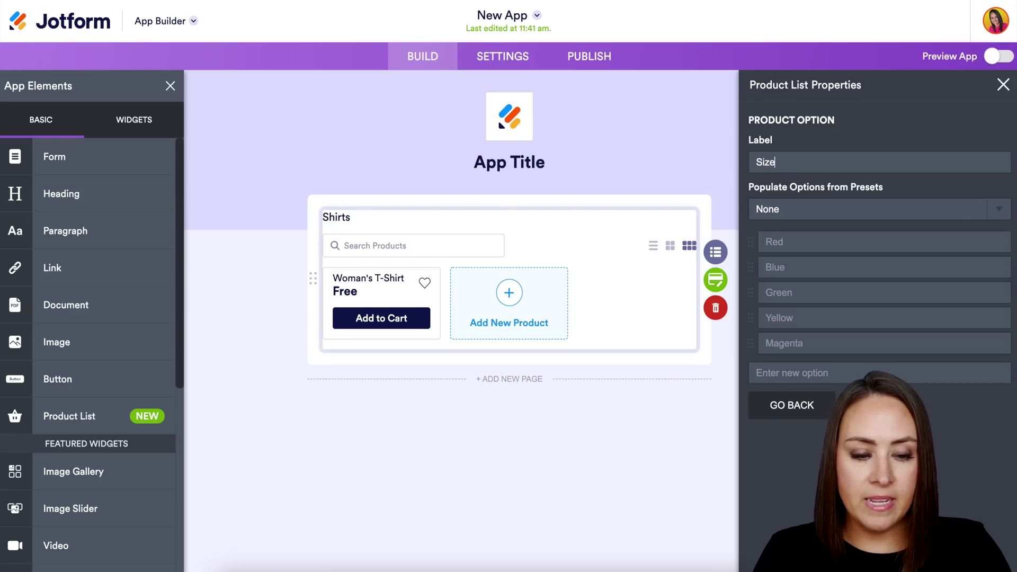
{"action": "left_click", "coordinate": [832, 217]}
{"action": "left_click", "coordinate": [823, 269]}
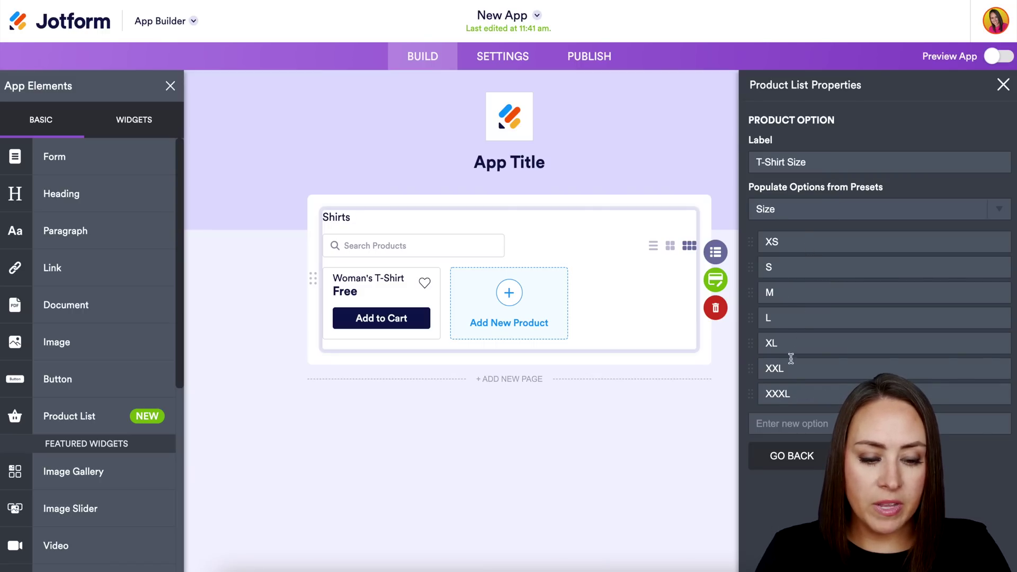
{"action": "left_click", "coordinate": [784, 422]}
{"action": "type", "text": "XXXXL"}
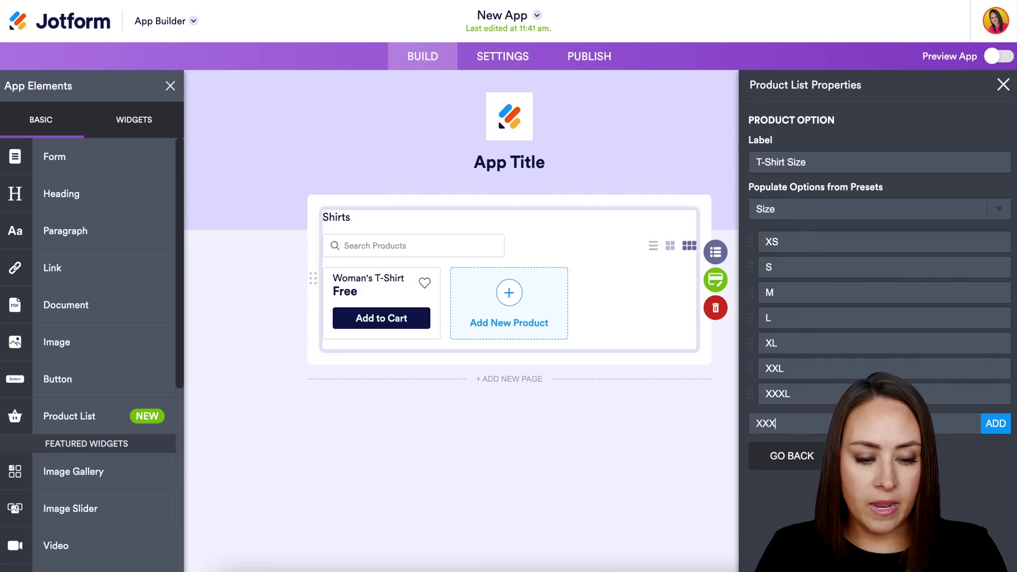
{"action": "left_click", "coordinate": [999, 424]}
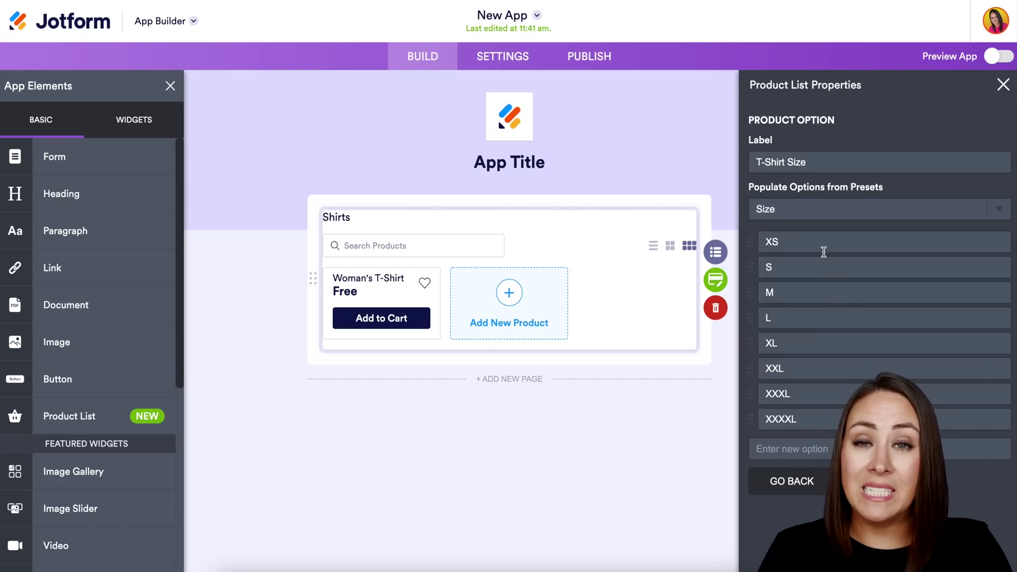
{"action": "left_click", "coordinate": [778, 481]}
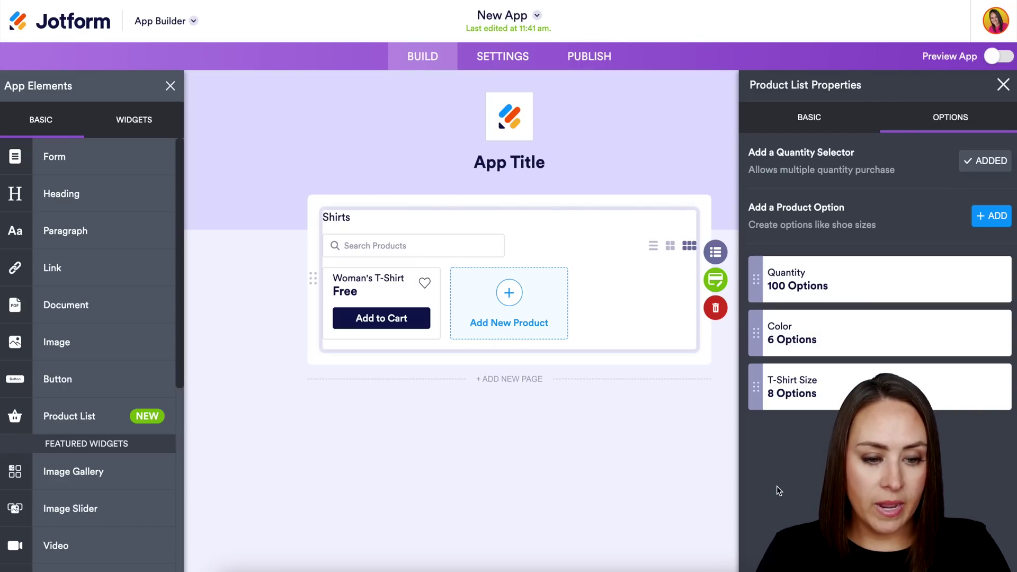
Delete the stray 5 Options entry and return to the Shirts product list
{"action": "left_click", "coordinate": [990, 221]}
{"action": "left_click", "coordinate": [804, 209]}
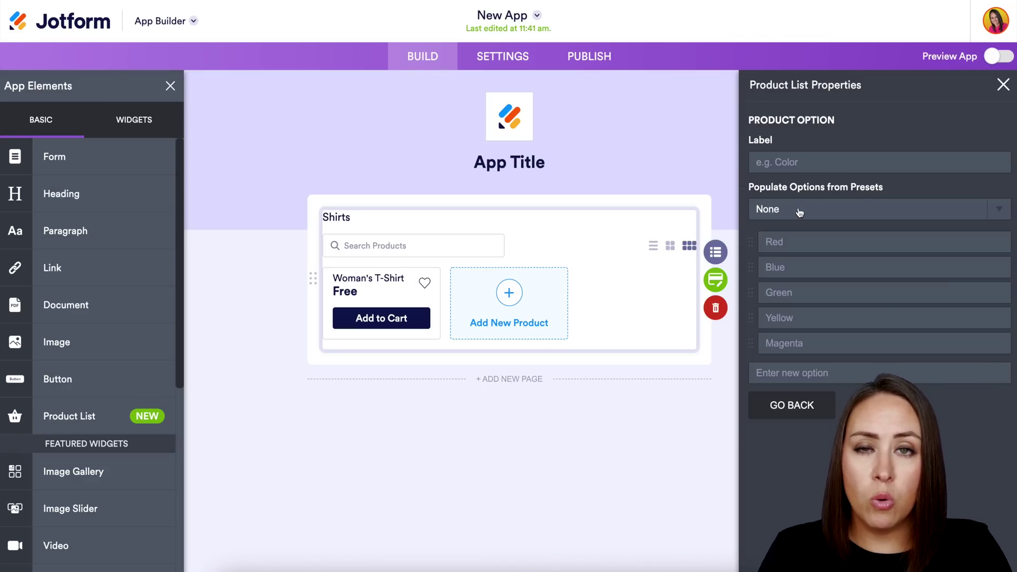
{"action": "left_click", "coordinate": [783, 411]}
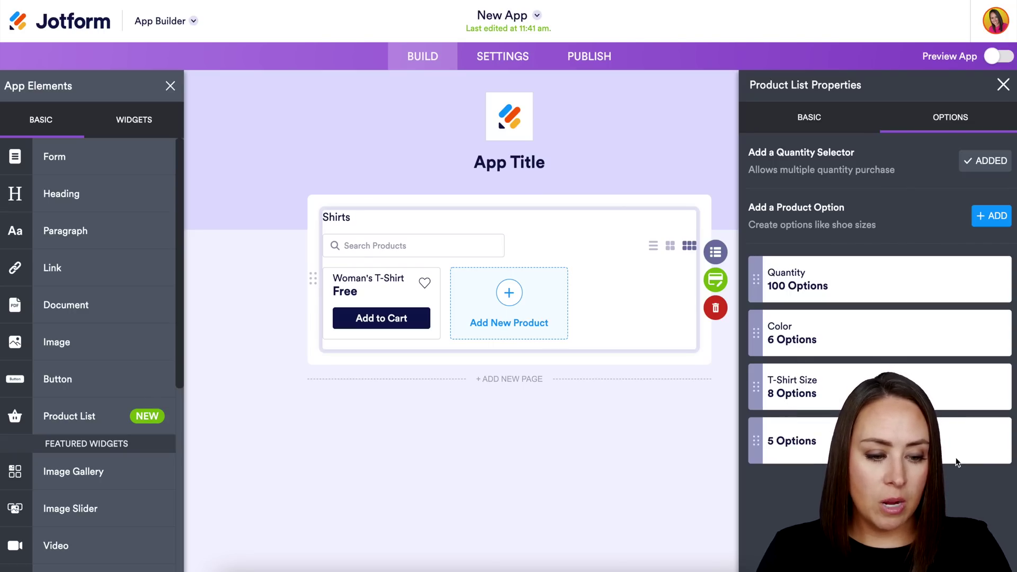
{"action": "left_click", "coordinate": [995, 441]}
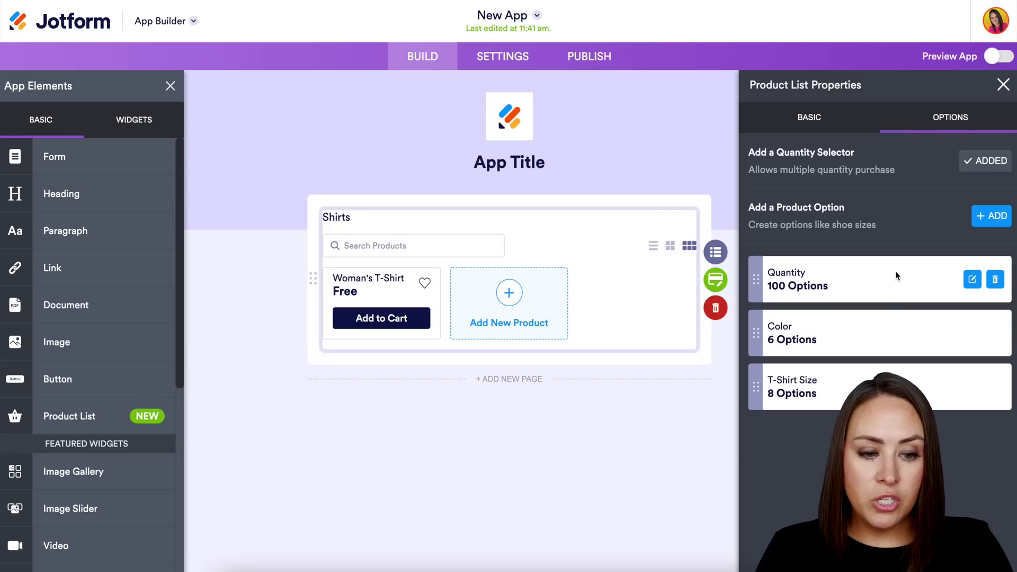
{"action": "left_click", "coordinate": [824, 116]}
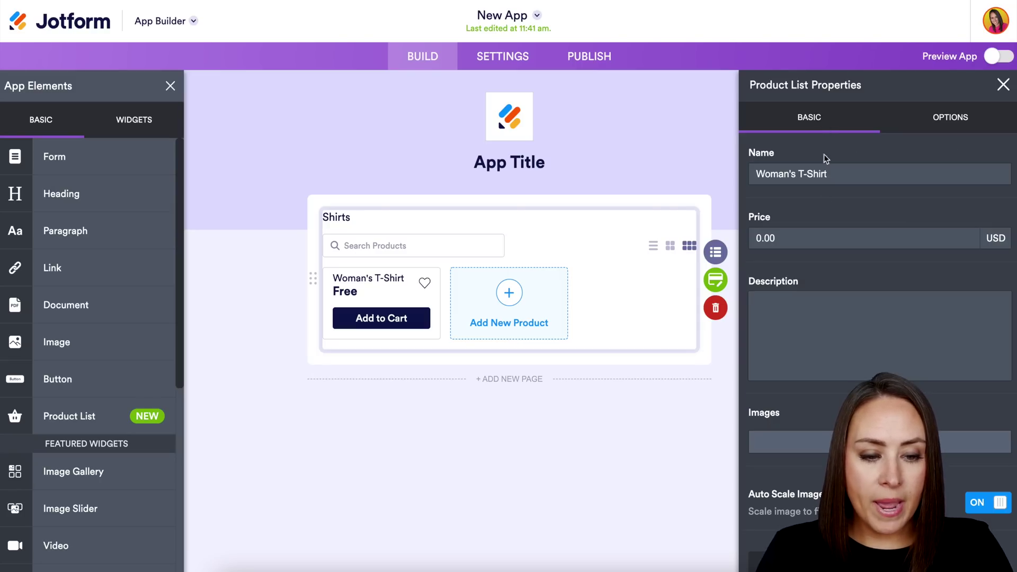
{"action": "scroll", "coordinate": [826, 294], "scroll_direction": "down", "scroll_amount": 1}
{"action": "key", "text": "Escape"}
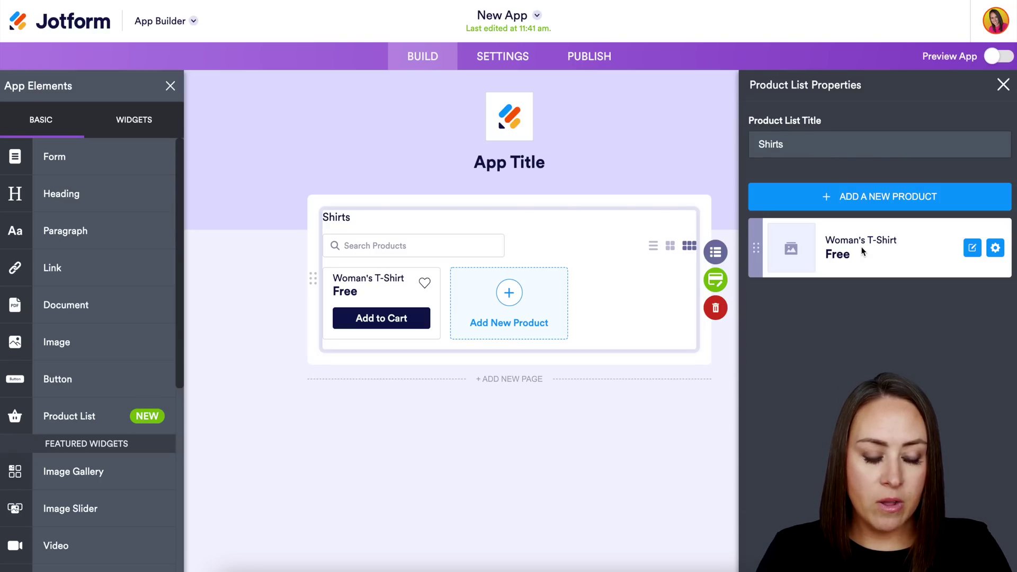
Duplicate Woman's T-Shirt, rename the copy Men's T-Shirt, and close Product List Properties
{"action": "left_click", "coordinate": [995, 249]}
{"action": "left_click", "coordinate": [866, 258]}
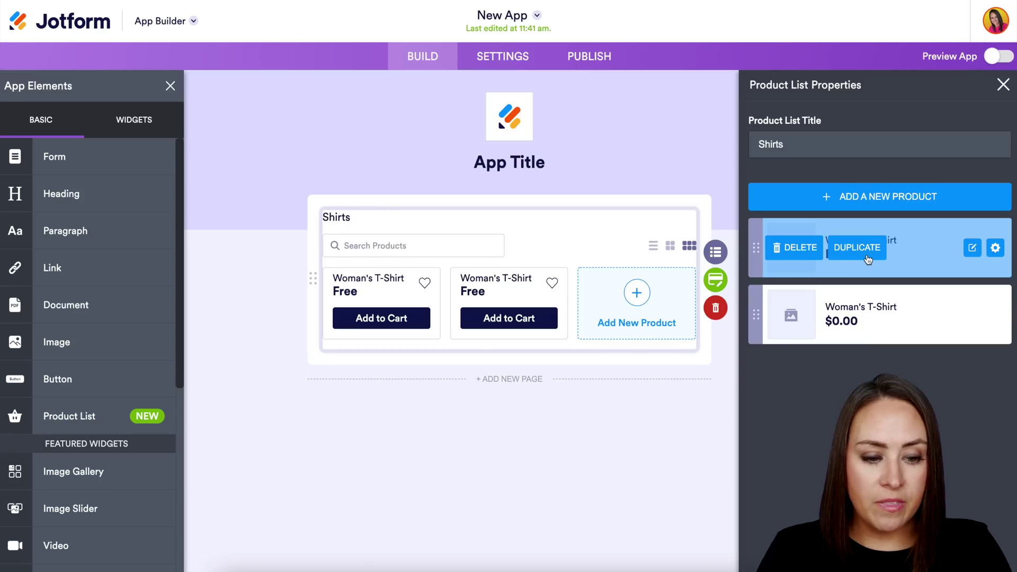
{"action": "mouse_move", "coordinate": [973, 318]}
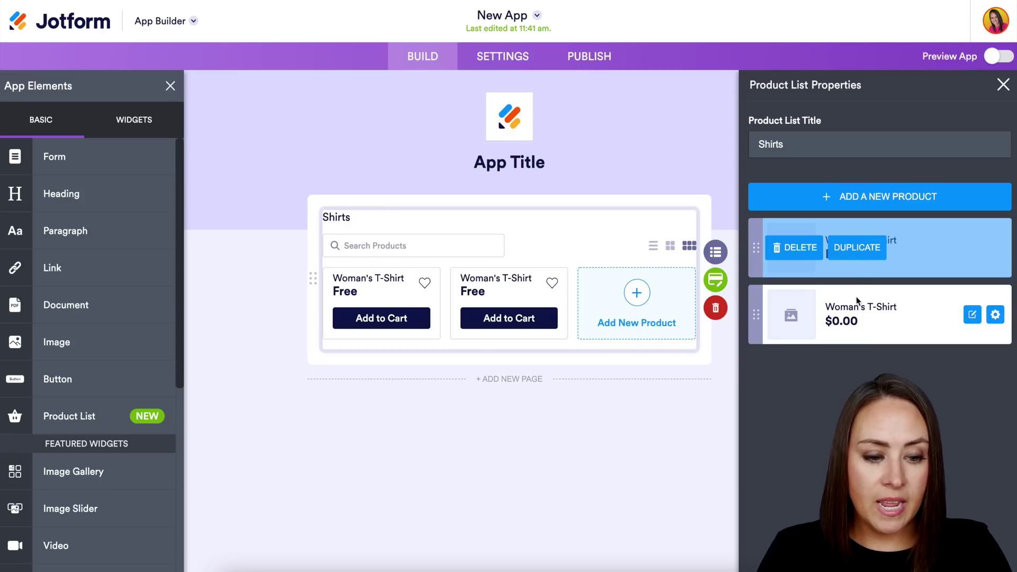
{"action": "left_click", "coordinate": [973, 317]}
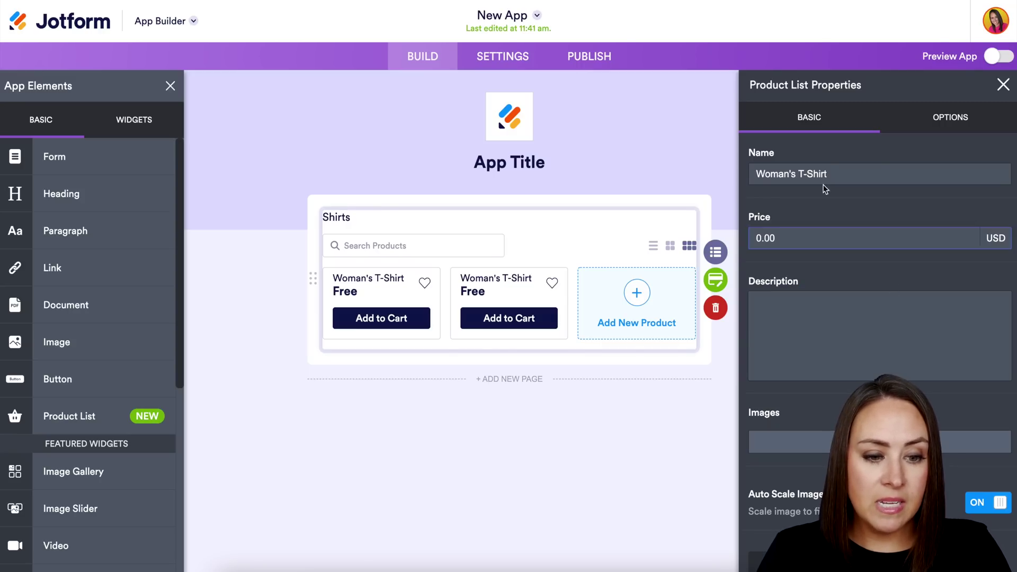
{"action": "double_click", "coordinate": [773, 175]}
{"action": "type", "text": "Men's"}
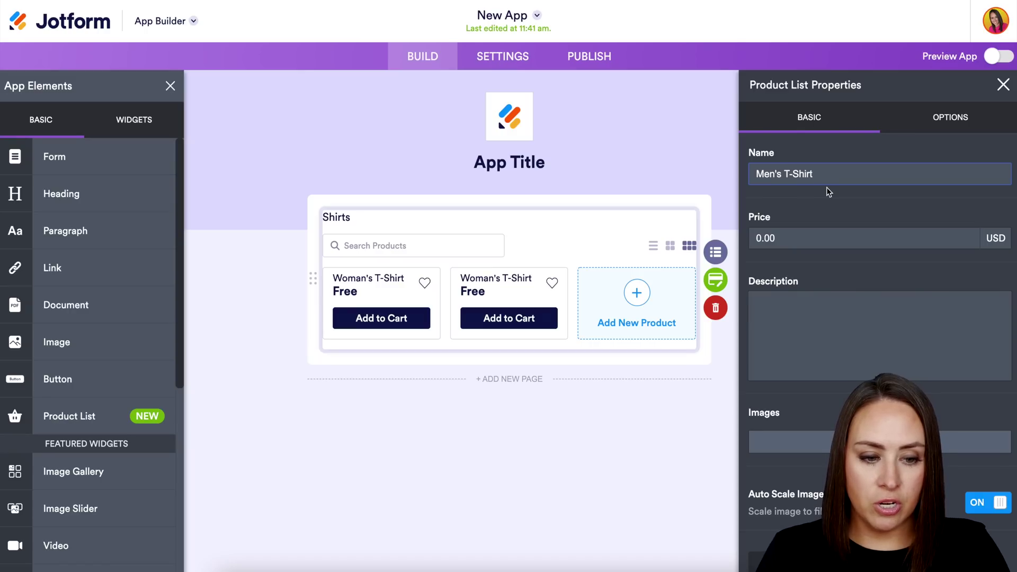
{"action": "scroll", "coordinate": [831, 197], "scroll_direction": "down", "scroll_amount": 1}
{"action": "left_click", "coordinate": [879, 551]}
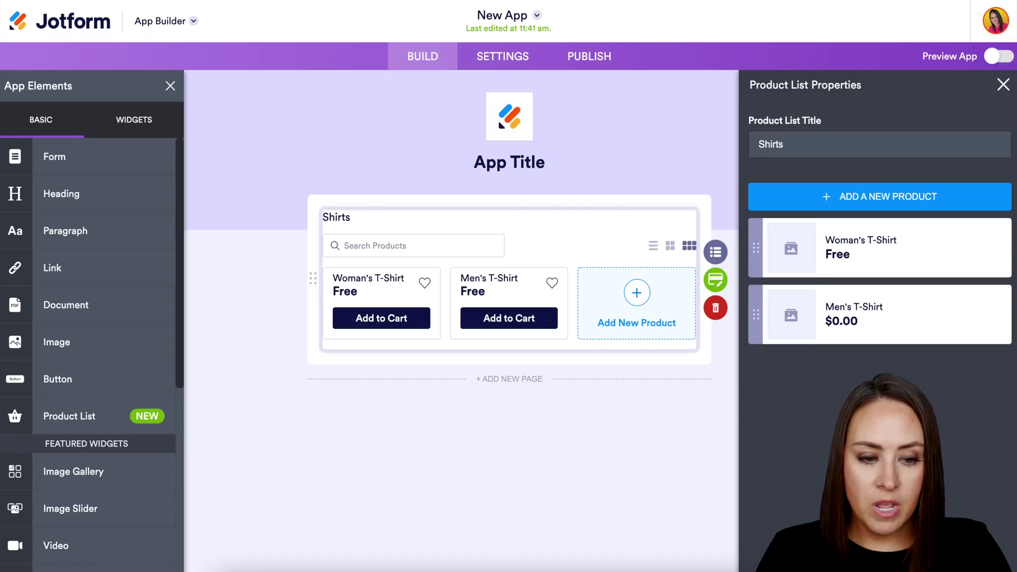
{"action": "left_click", "coordinate": [1003, 85]}
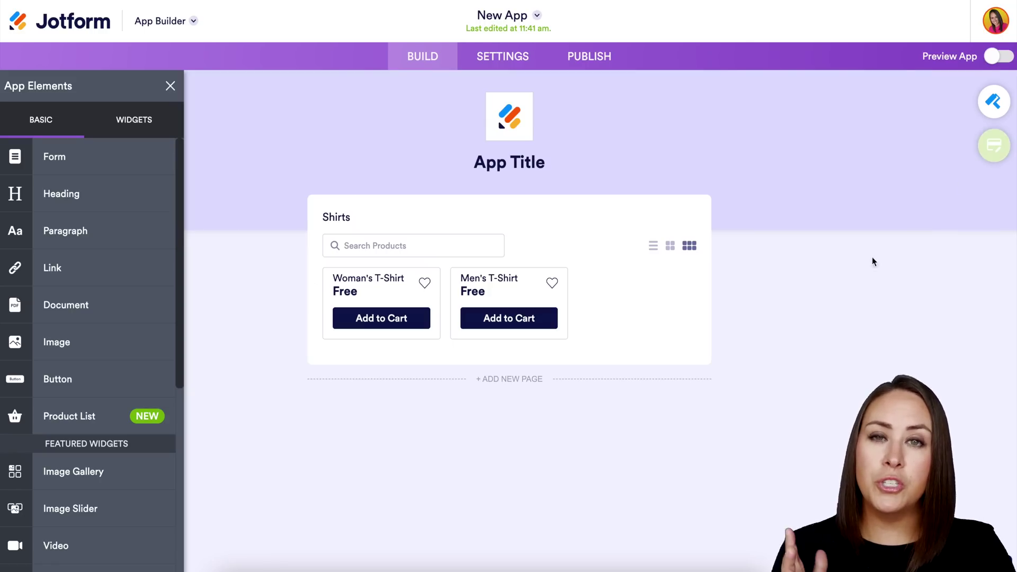
Choose Square as the store's payment gateway and connect a Square account
{"action": "left_click", "coordinate": [634, 291]}
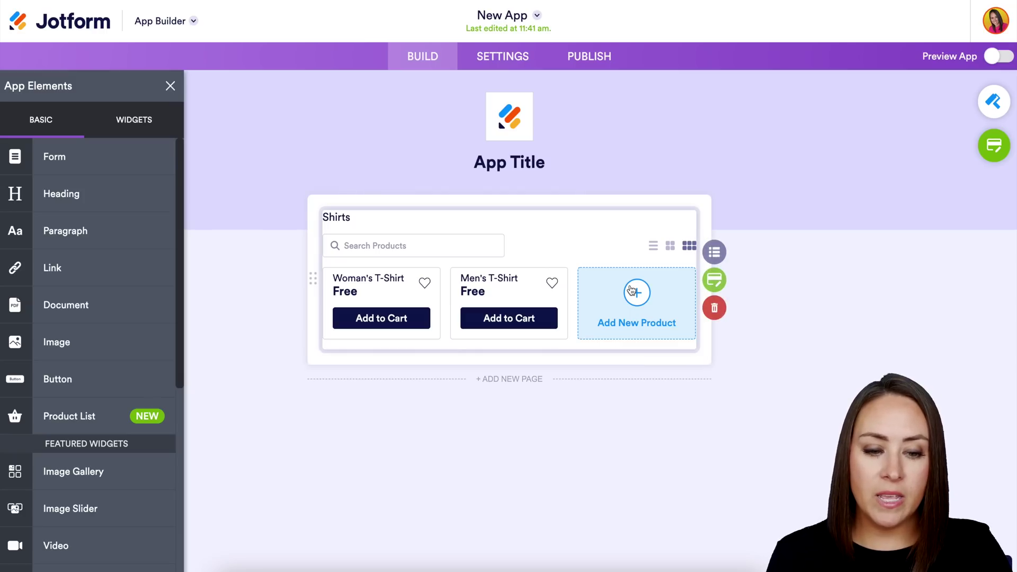
{"action": "left_click", "coordinate": [723, 282]}
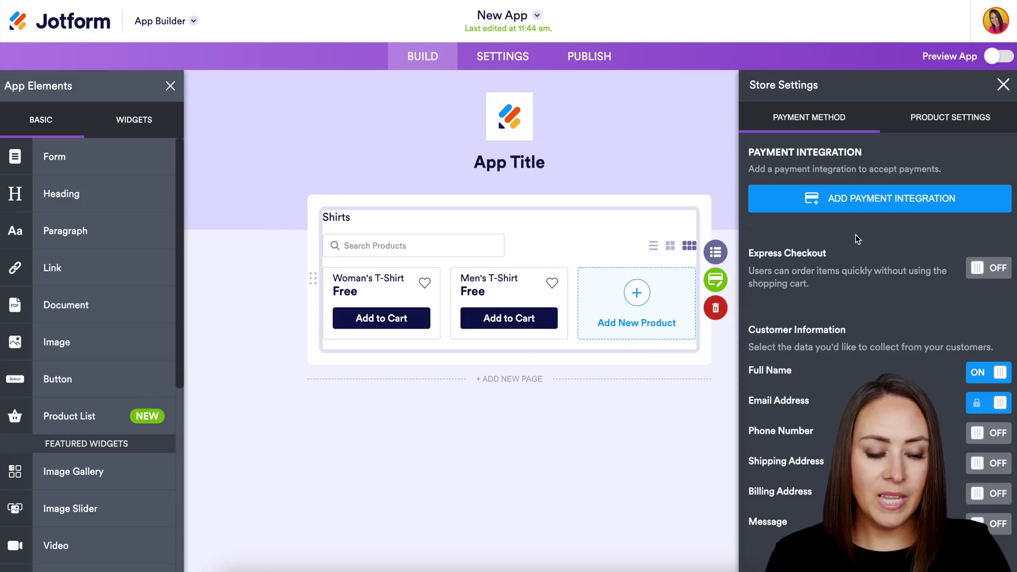
{"action": "left_click", "coordinate": [903, 207]}
{"action": "scroll", "coordinate": [582, 327], "scroll_direction": "down", "scroll_amount": 4}
{"action": "scroll", "coordinate": [582, 328], "scroll_direction": "up", "scroll_amount": 5}
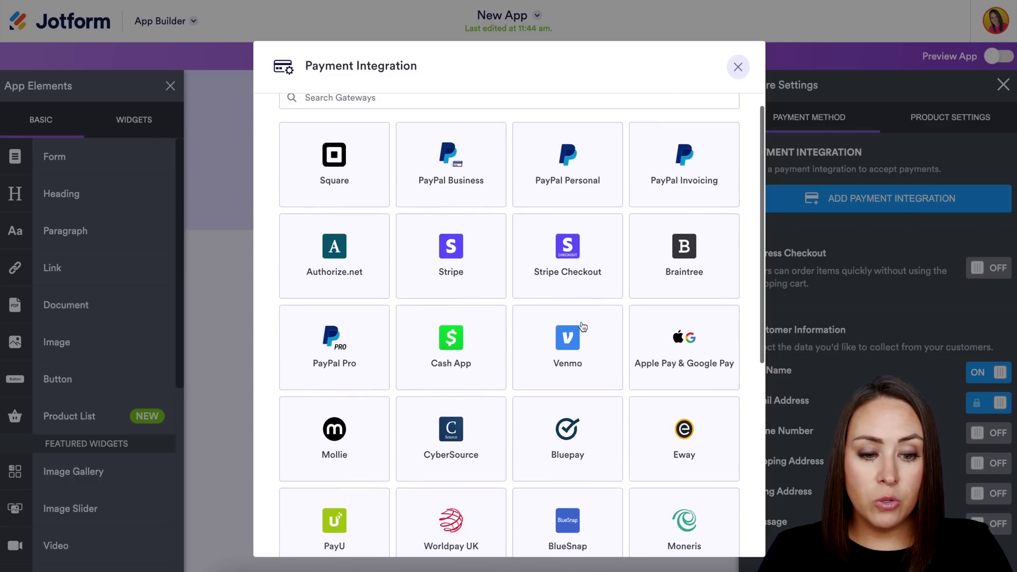
{"action": "left_click", "coordinate": [347, 184]}
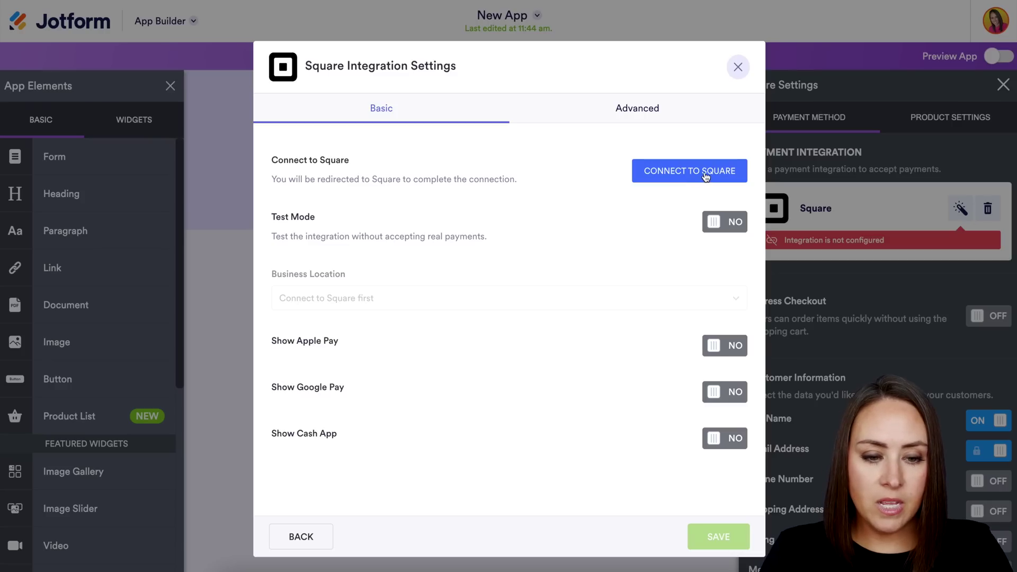
{"action": "left_click", "coordinate": [704, 172]}
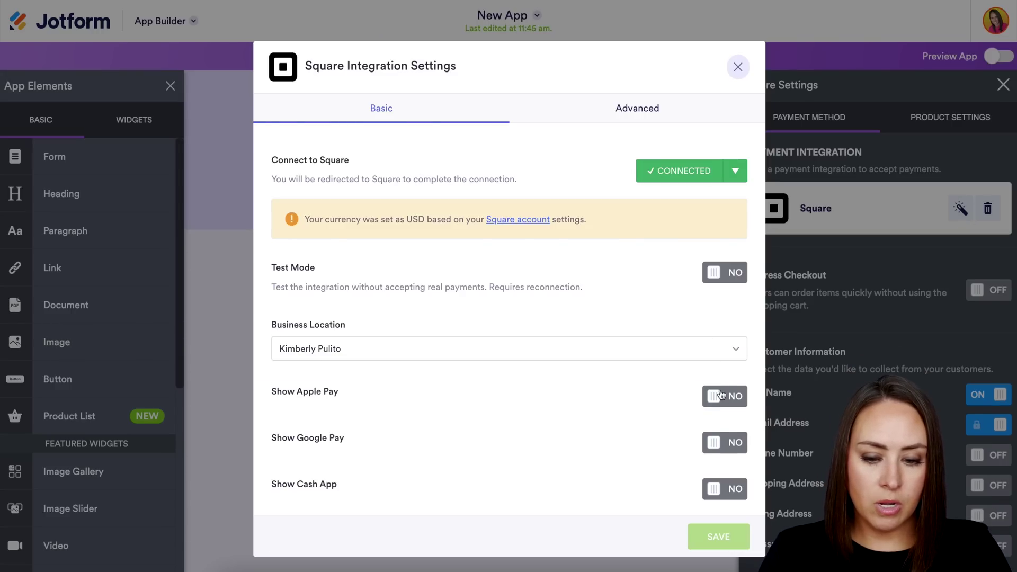
Set Show Apple Pay and Show Google Pay to YES and save
{"action": "left_click", "coordinate": [716, 396]}
{"action": "left_click", "coordinate": [722, 443]}
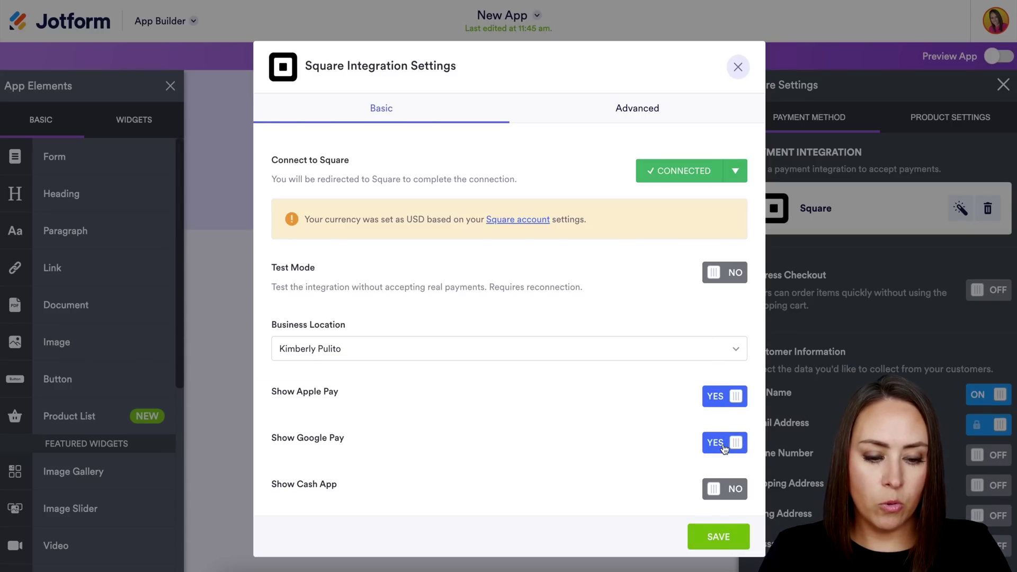
{"action": "left_click", "coordinate": [723, 536]}
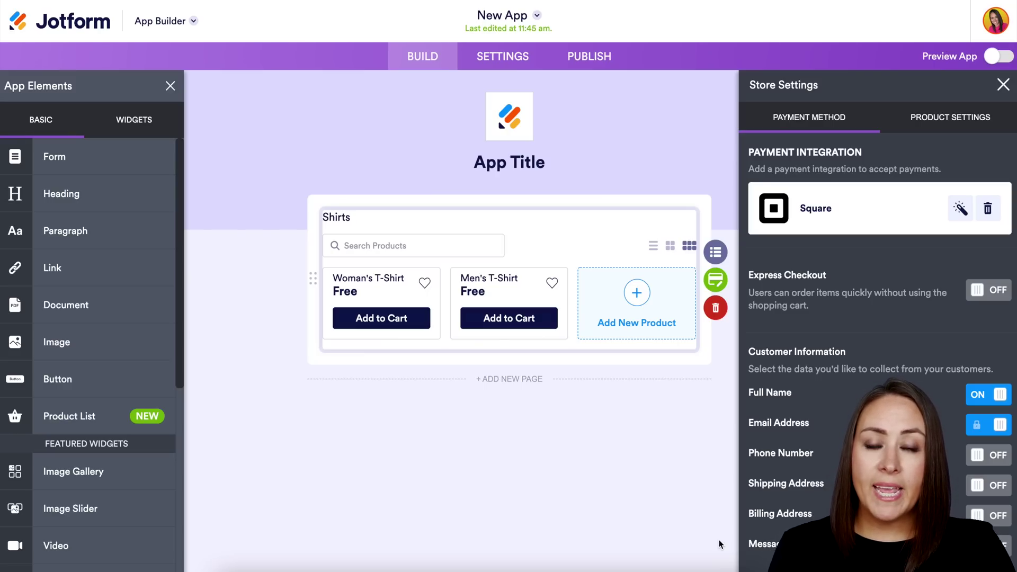
Turn on Phone Number and Shipping Address under Customer Information, then close Store Settings
{"action": "left_click", "coordinate": [988, 457]}
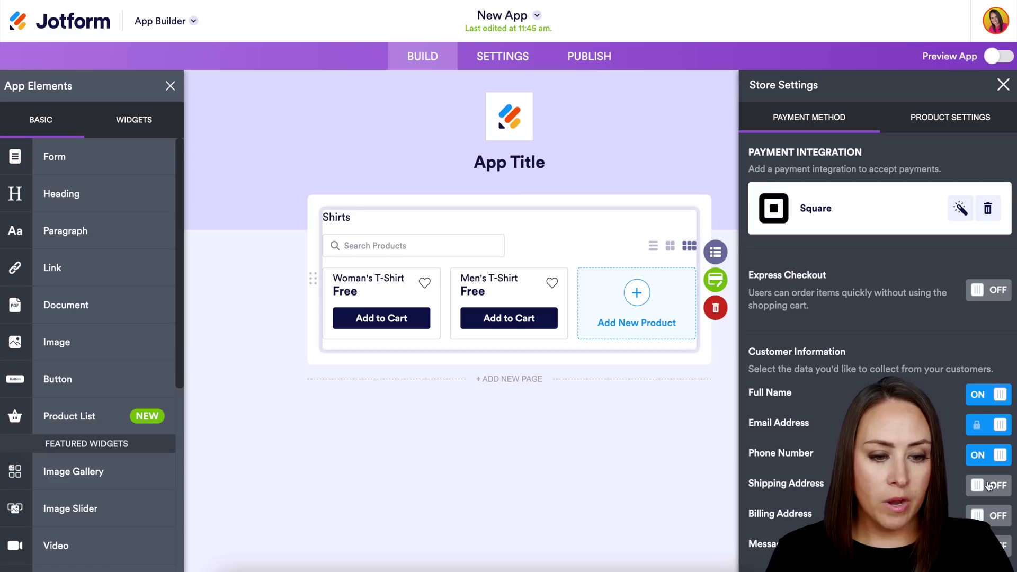
{"action": "double_click", "coordinate": [967, 486]}
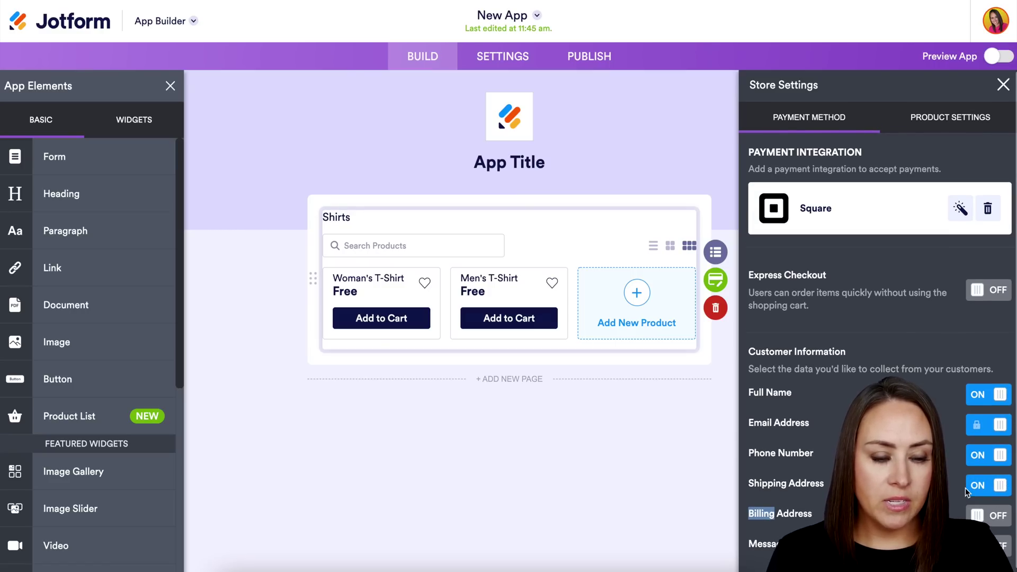
{"action": "left_click", "coordinate": [1002, 84]}
From the Publish page, open the live app's Shirts store in a new tab
{"action": "left_click", "coordinate": [596, 63]}
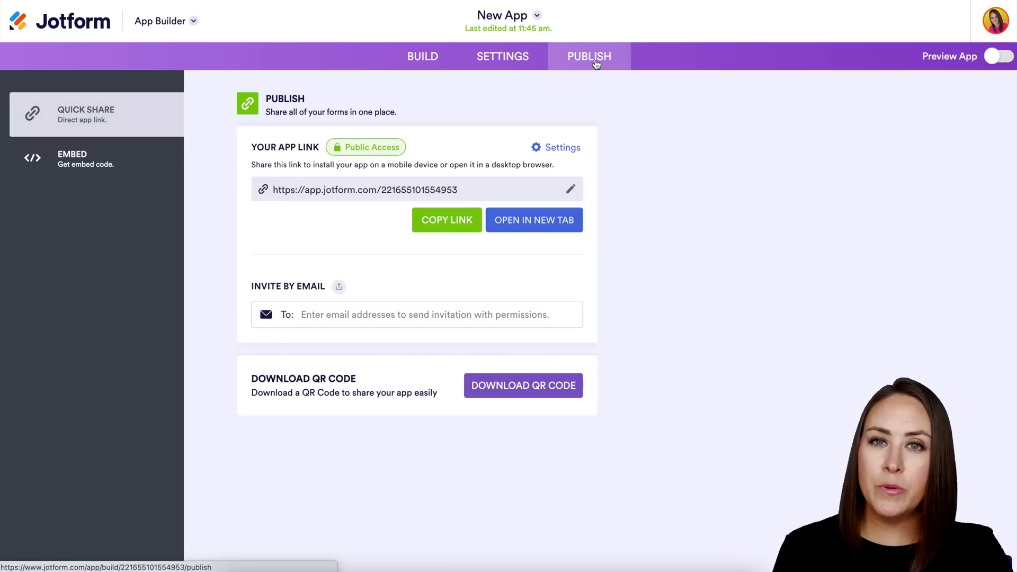
{"action": "left_click", "coordinate": [537, 223]}
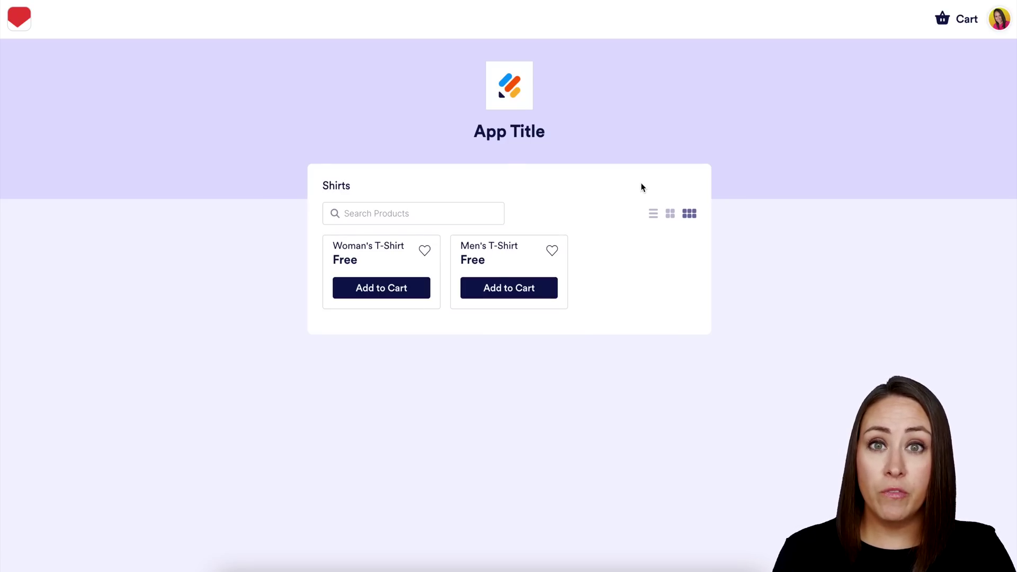
Heart the Men's T-Shirt, then add 6 Woman's T-Shirts in Pale Yellow, size L, to the cart
{"action": "left_click", "coordinate": [553, 254]}
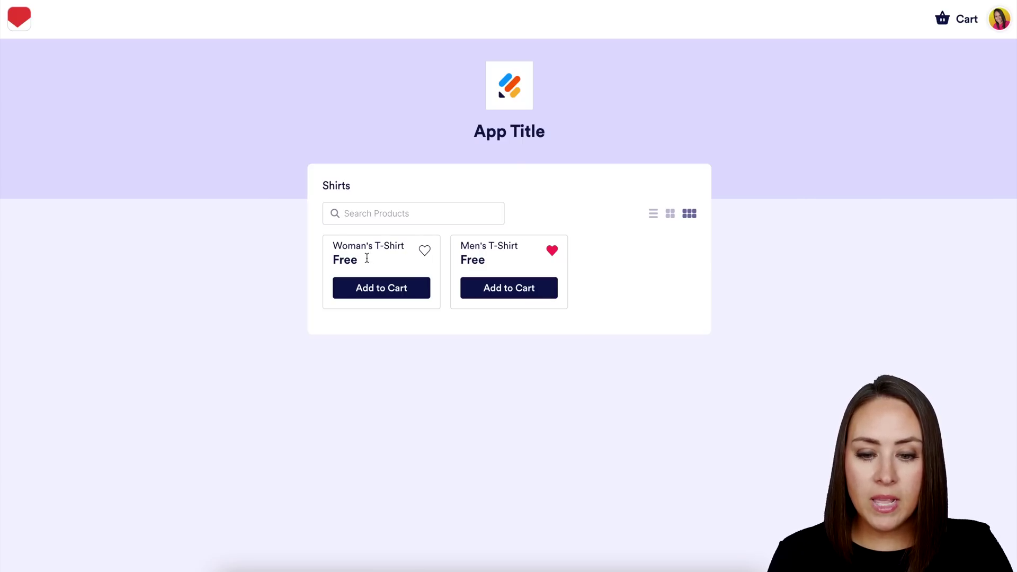
{"action": "left_click", "coordinate": [360, 287]}
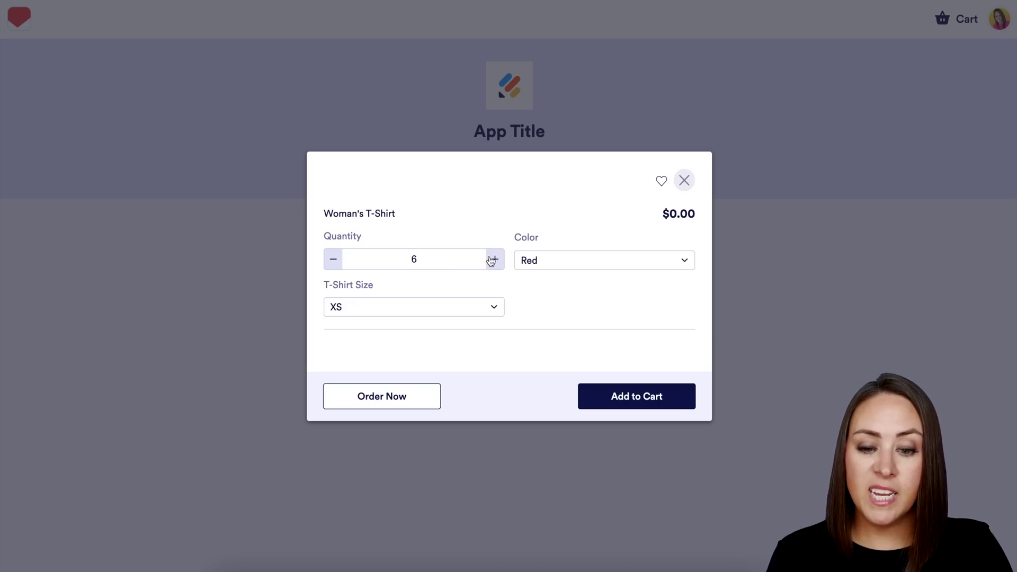
{"action": "left_click", "coordinate": [605, 254]}
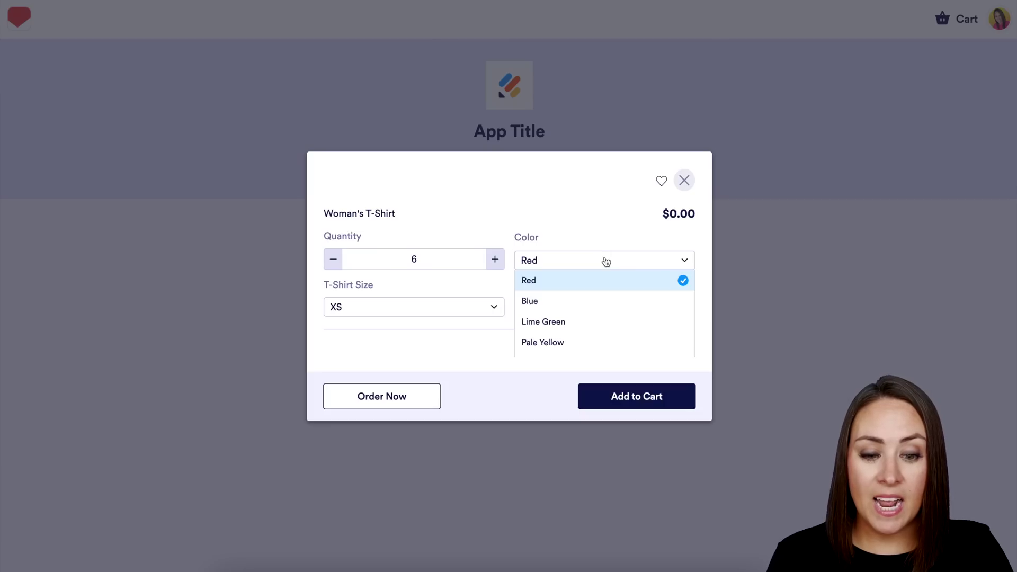
{"action": "left_click", "coordinate": [569, 307]}
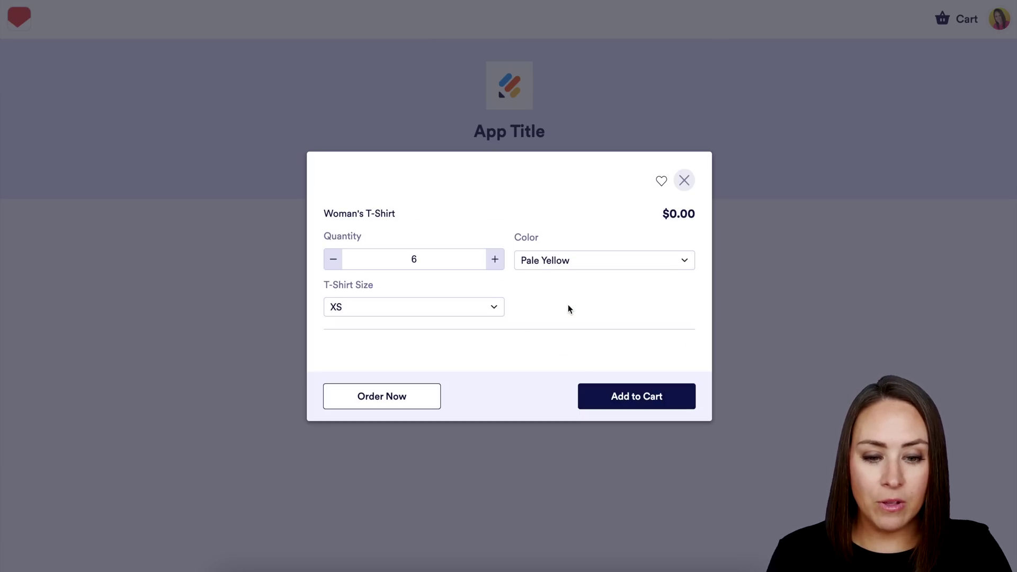
{"action": "left_click", "coordinate": [432, 311]}
{"action": "left_click", "coordinate": [374, 318]}
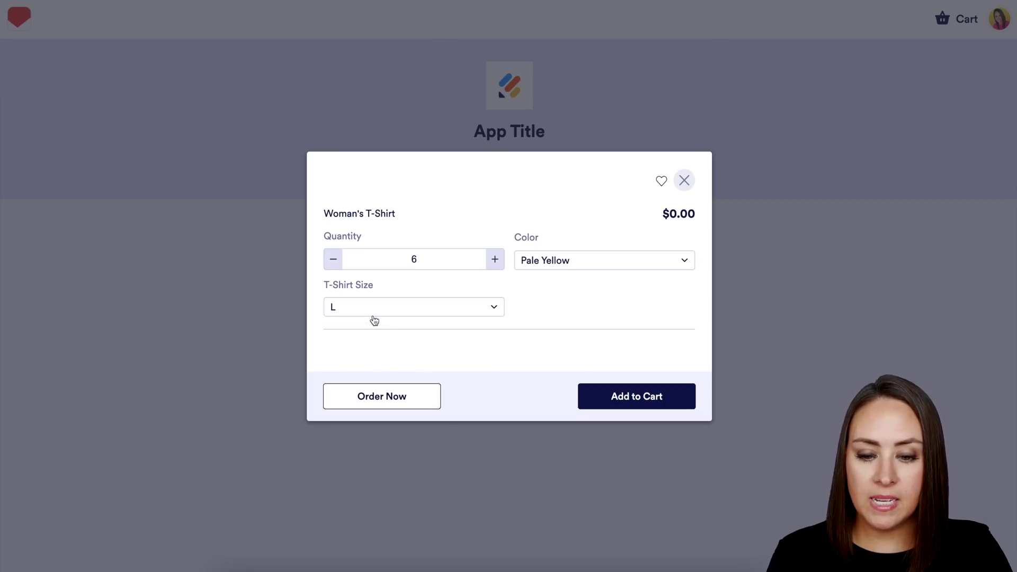
{"action": "left_click", "coordinate": [630, 396]}
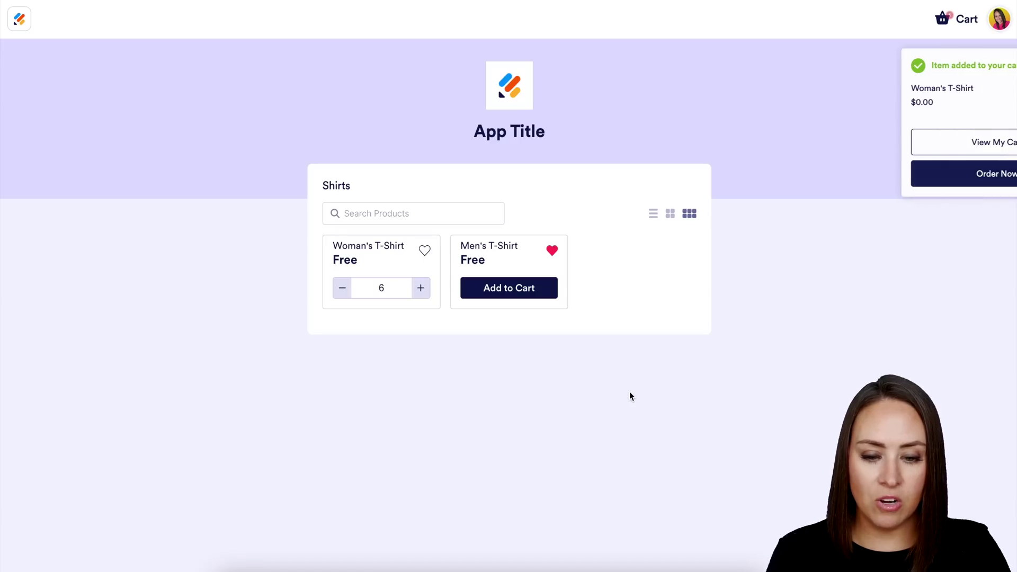
From the cart's Favorites, pick the Men's T-Shirt in Blue, size S
{"action": "left_click", "coordinate": [951, 27]}
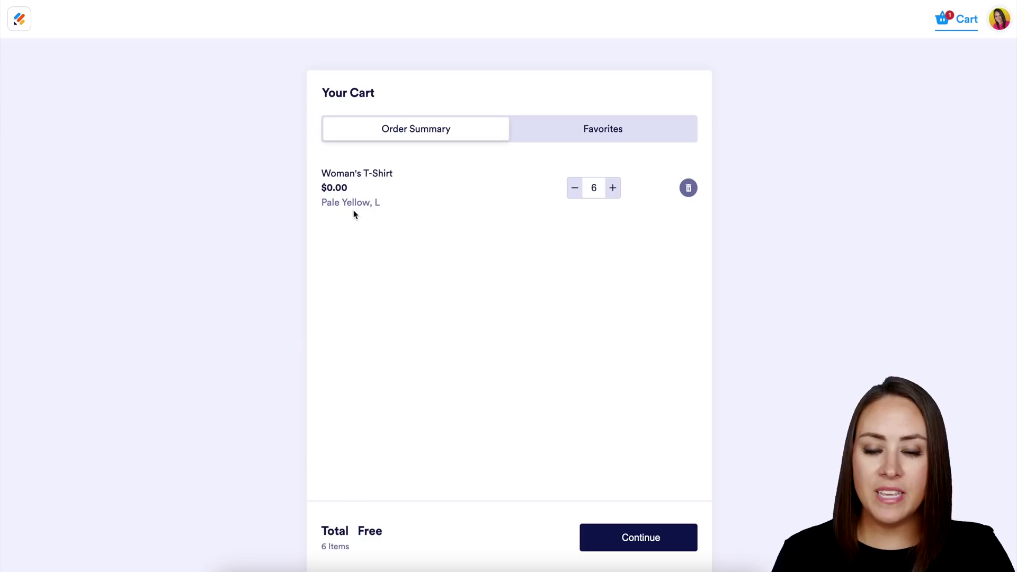
{"action": "left_click", "coordinate": [559, 138]}
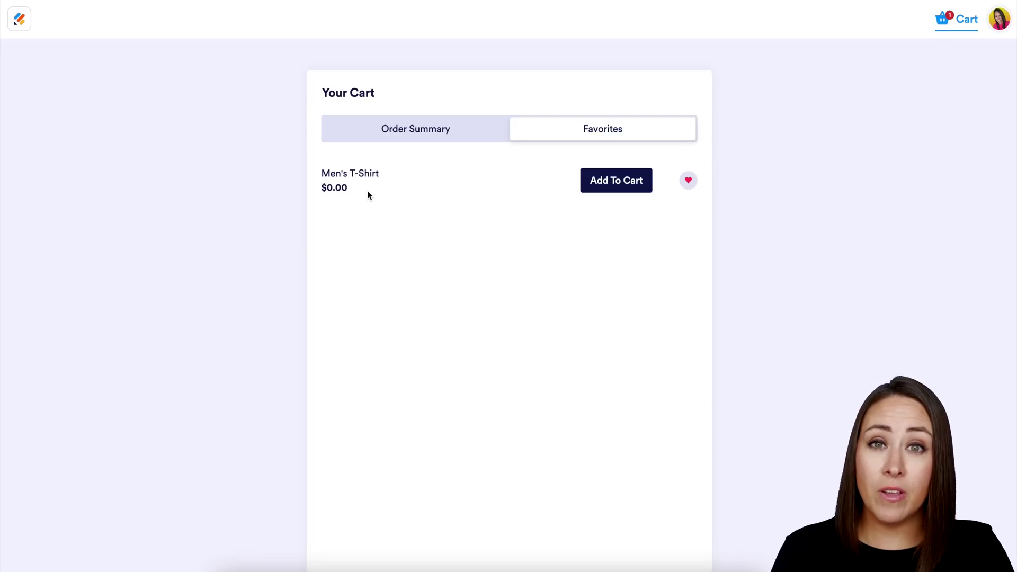
{"action": "left_click", "coordinate": [612, 189]}
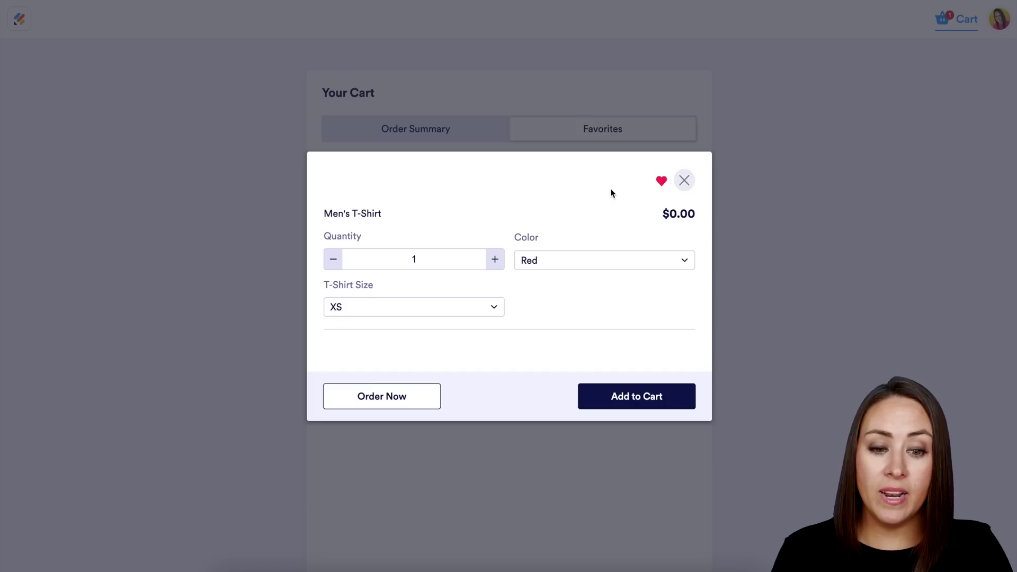
{"action": "left_click", "coordinate": [555, 270]}
{"action": "left_click", "coordinate": [543, 298]}
{"action": "left_click", "coordinate": [479, 310]}
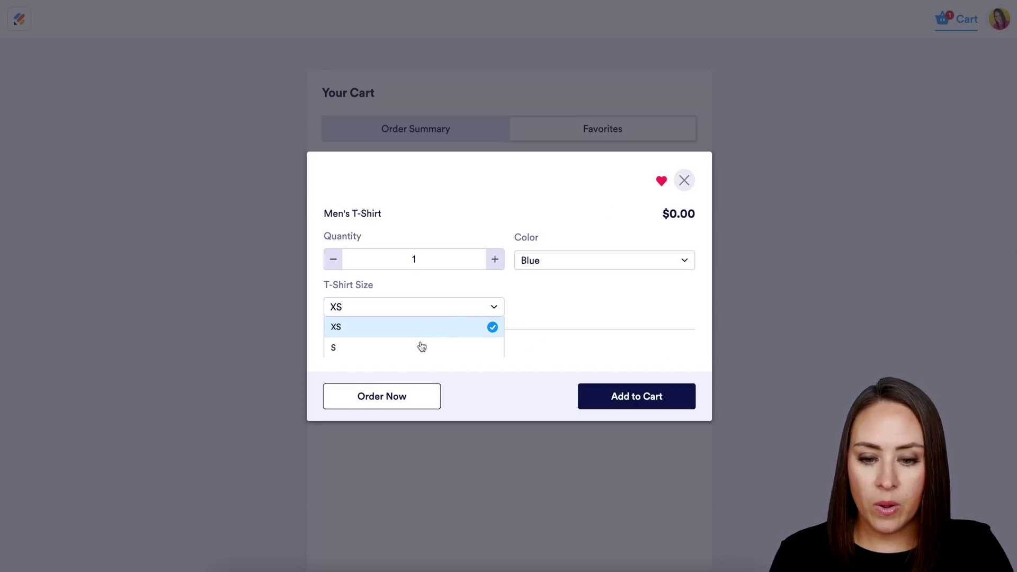
{"action": "left_click", "coordinate": [422, 347]}
Add the Men's T-Shirt to the cart and proceed from the 7-item order summary to checkout
{"action": "left_click", "coordinate": [615, 397]}
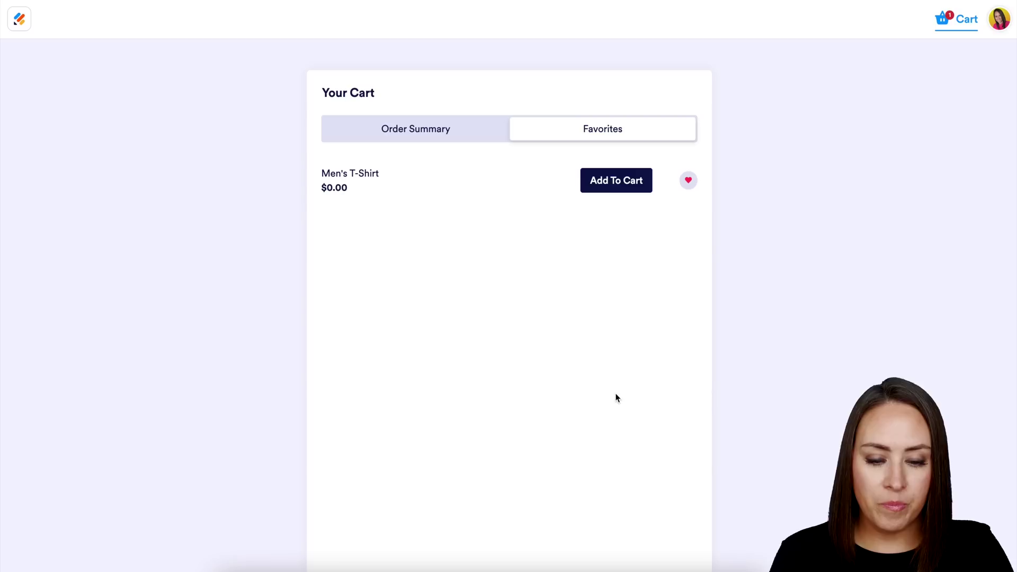
{"action": "left_click", "coordinate": [406, 132]}
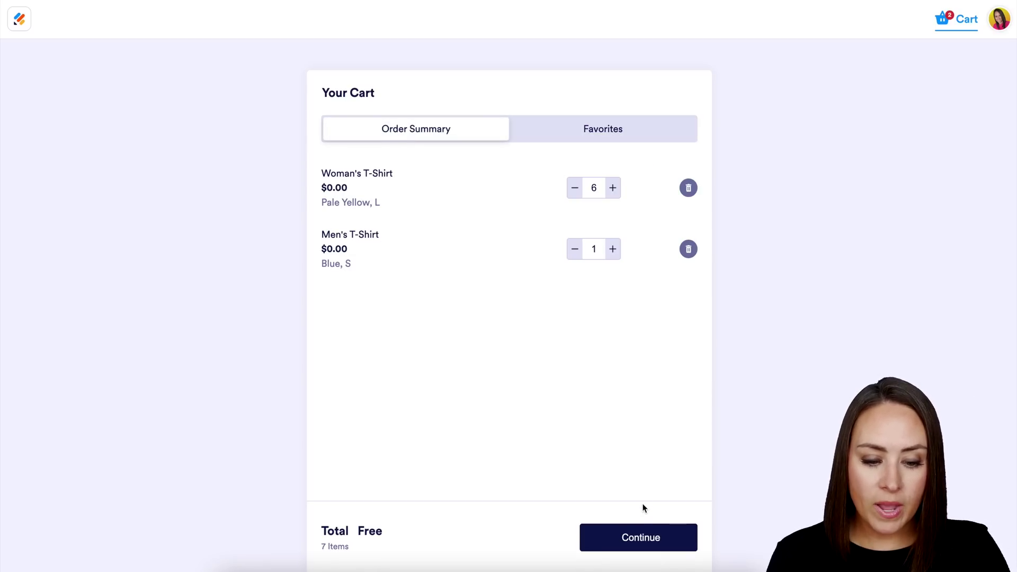
{"action": "left_click", "coordinate": [644, 536]}
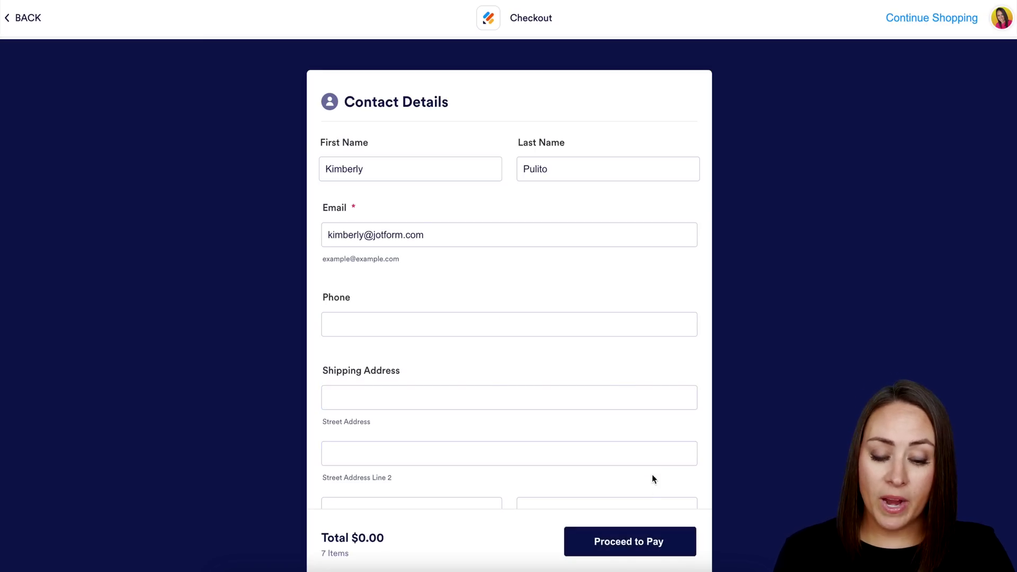
Place the $0.00 order with Google Pay, then view previous orders
{"action": "left_click", "coordinate": [630, 543]}
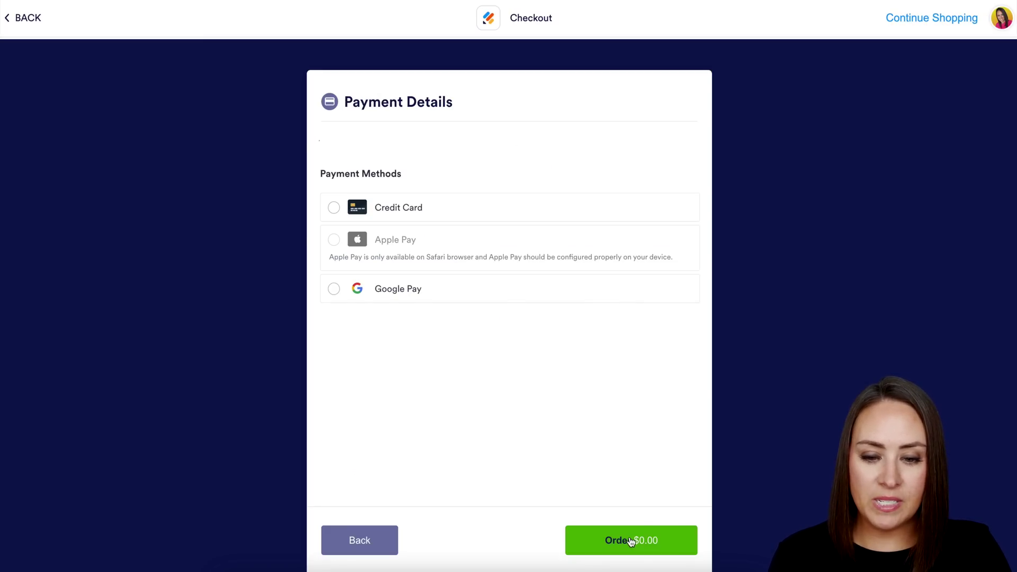
{"action": "left_click", "coordinate": [332, 291]}
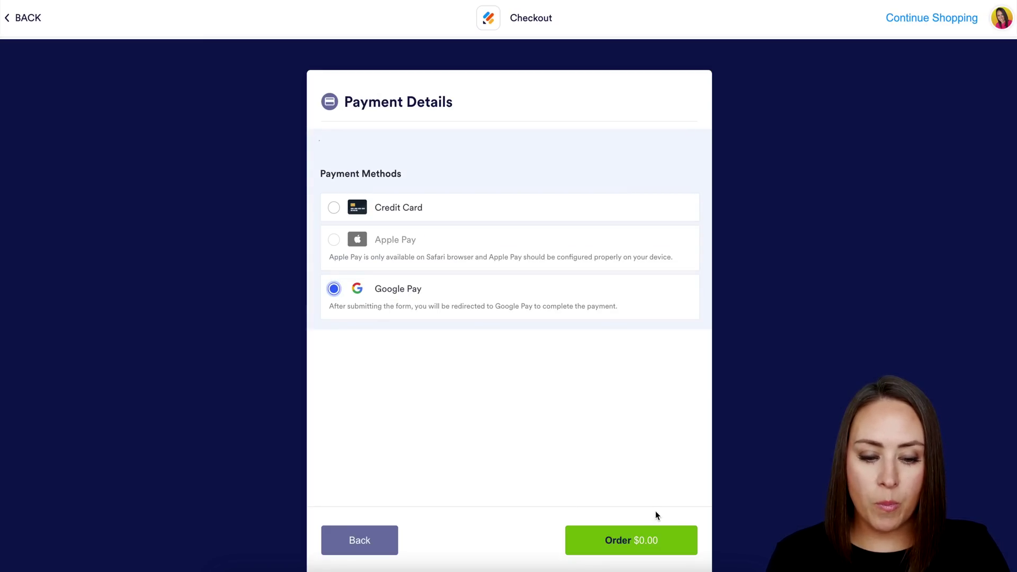
{"action": "left_click", "coordinate": [636, 540]}
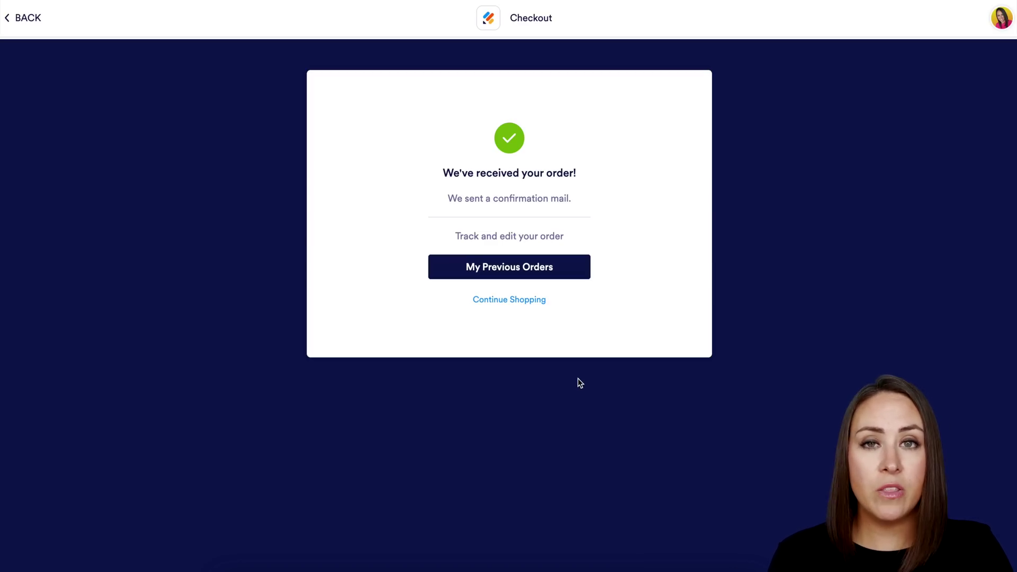
{"action": "left_click", "coordinate": [538, 278]}
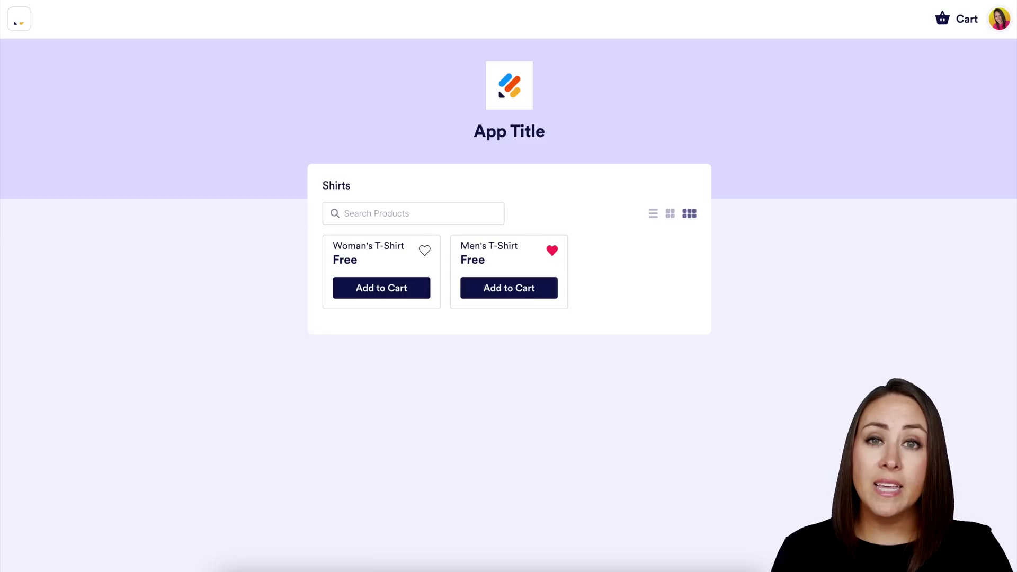
Open Previous Orders from the account avatar menu to review the Jun 15, 2022 order
{"action": "left_click", "coordinate": [999, 19]}
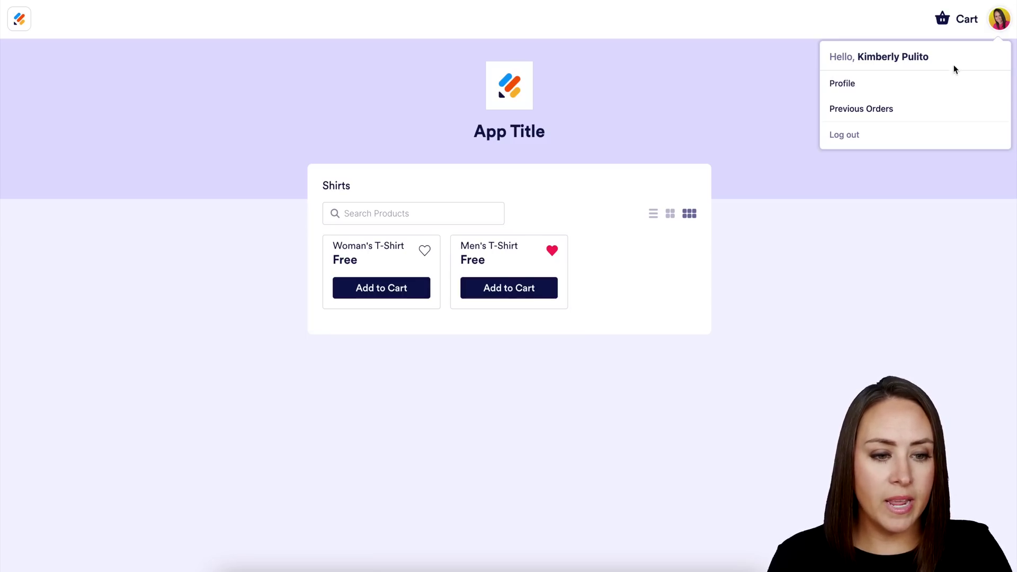
{"action": "left_click", "coordinate": [871, 111]}
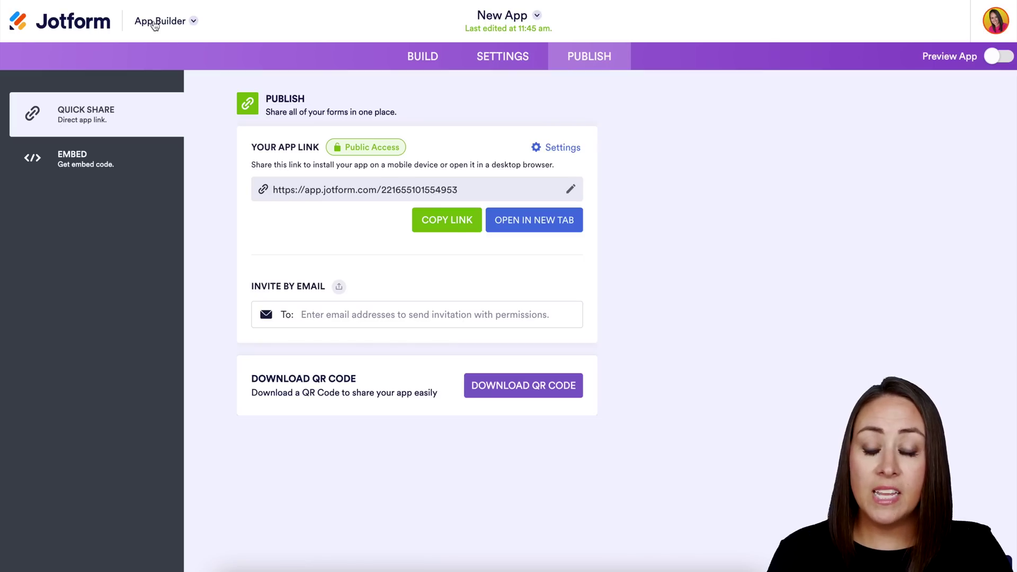
Switch to Tables and expand the Orders table's Order Items cell: six Woman's, one Men's T-Shirt
{"action": "left_click", "coordinate": [154, 24]}
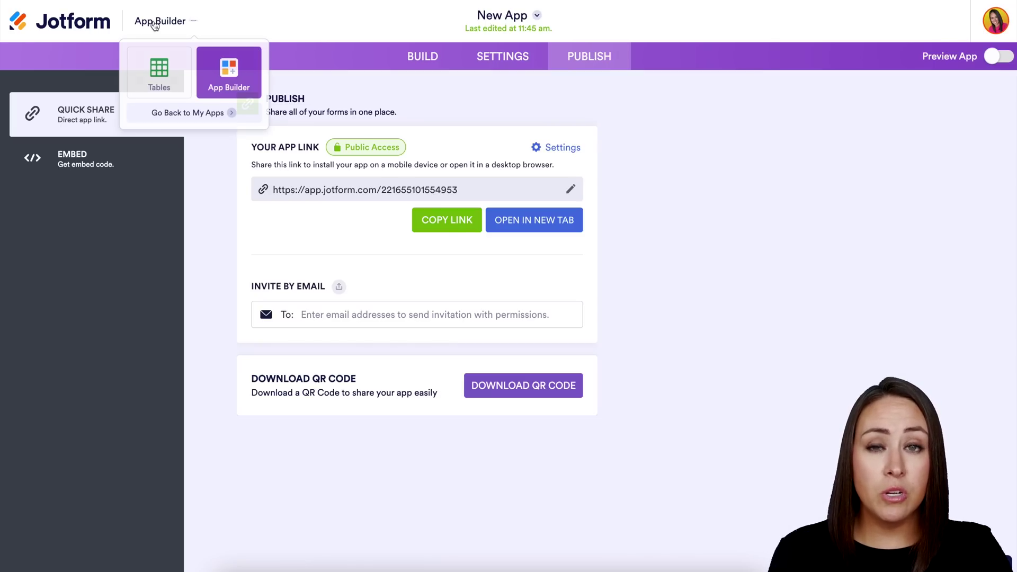
{"action": "left_click", "coordinate": [164, 78]}
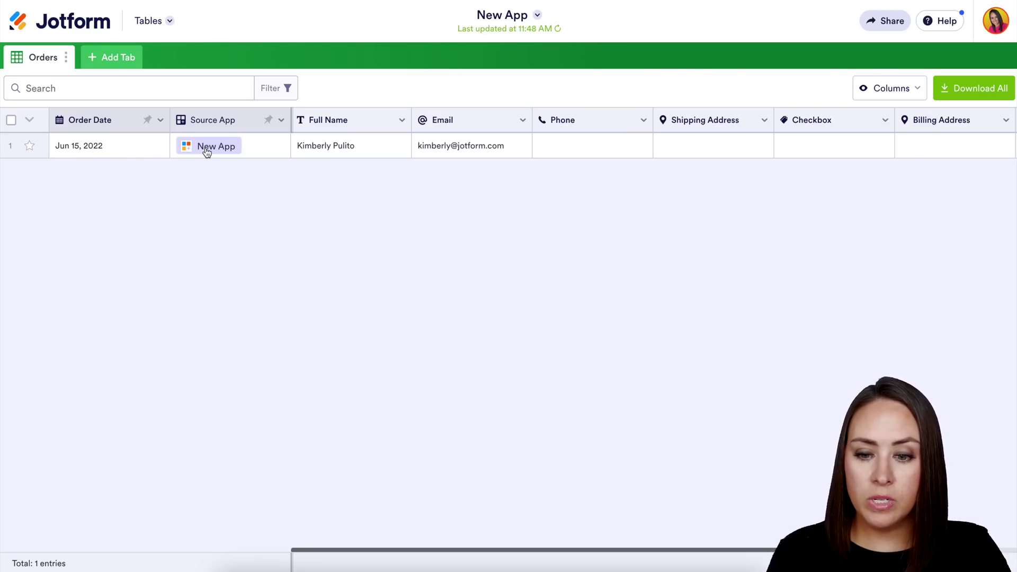
{"action": "scroll", "coordinate": [573, 138], "scroll_direction": "right", "scroll_amount": 5}
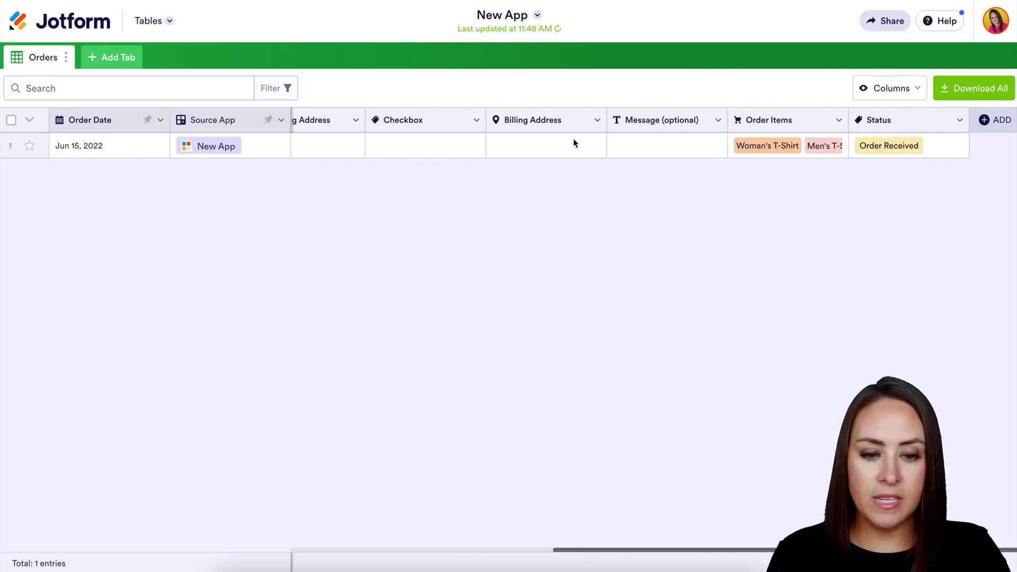
{"action": "left_click", "coordinate": [776, 149]}
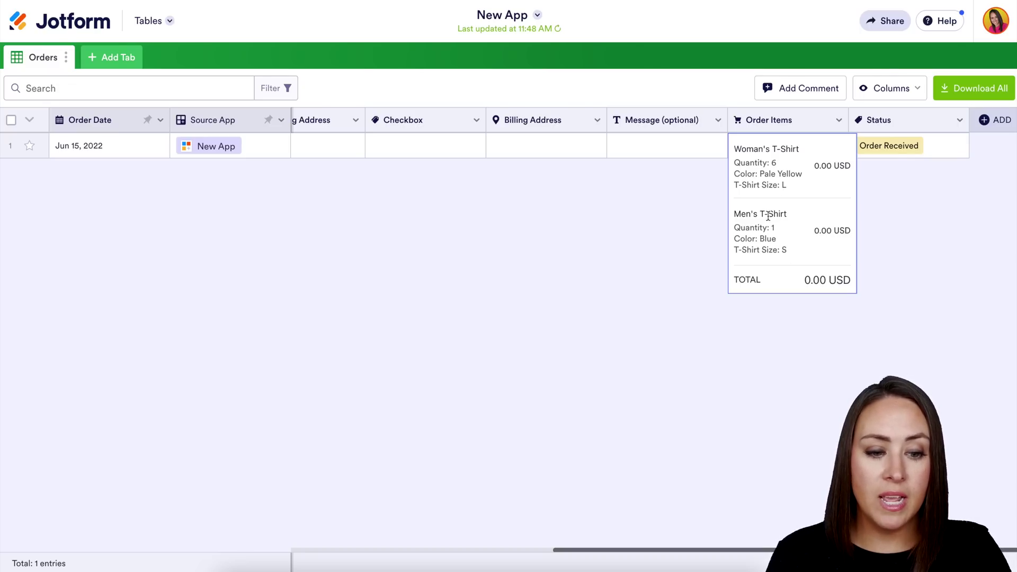
{"action": "left_click", "coordinate": [881, 239]}
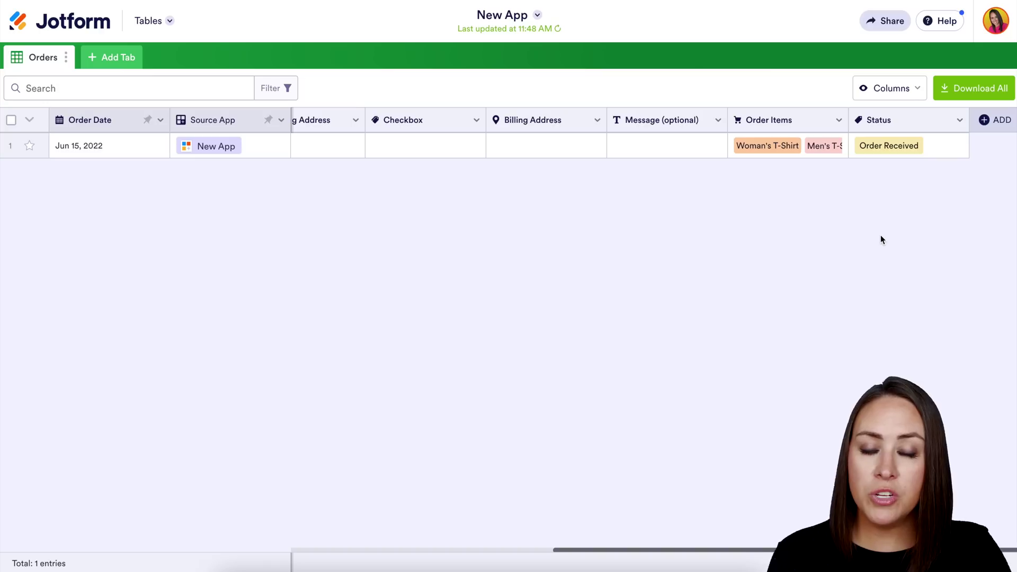